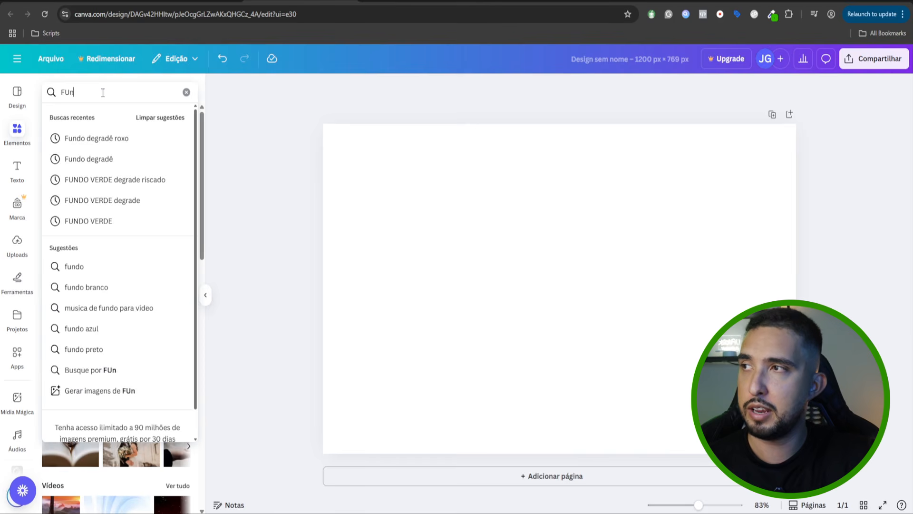
# - Search the design elements for "Fundo degradê roxo" and show the full list of matching graphics
pyautogui.write('adê roxo')
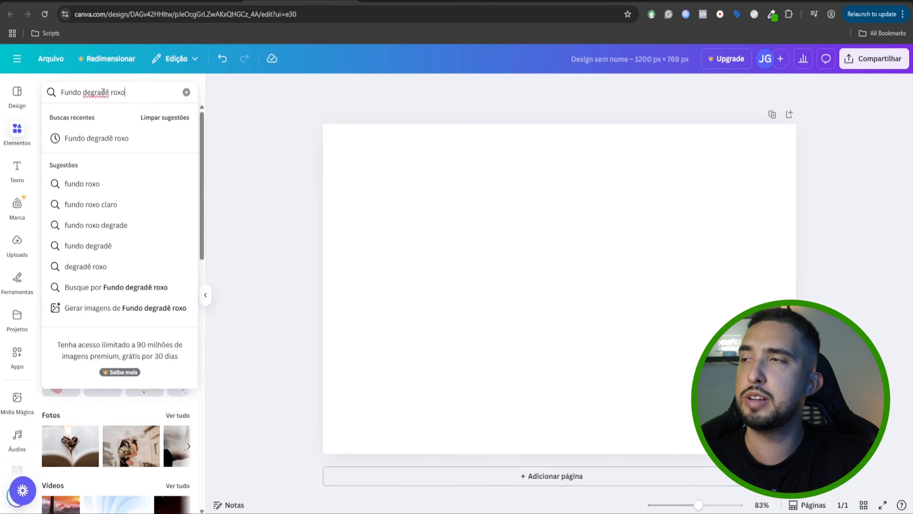
pyautogui.press('Return')
pyautogui.click(178, 233)
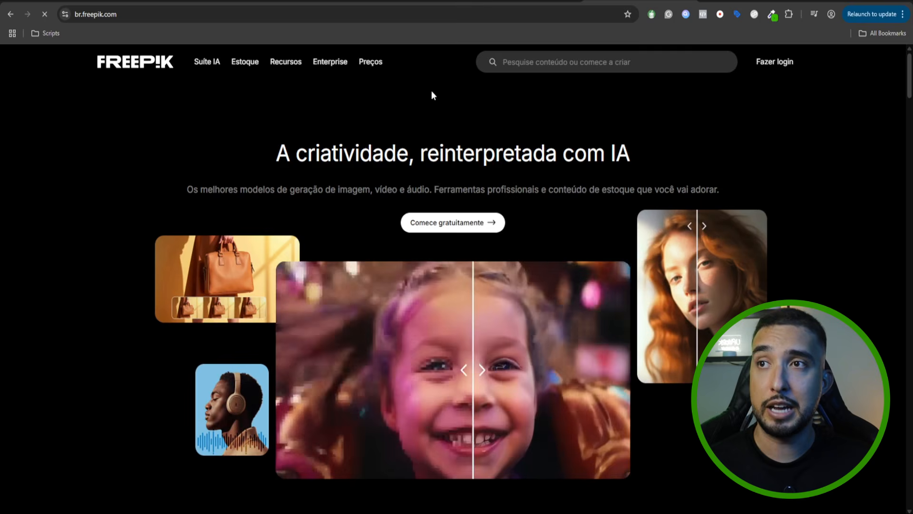
# - Search Freepik for "Fundo degradê roxo" and browse the purple gradient backgrounds as an alternative source
pyautogui.click(538, 64)
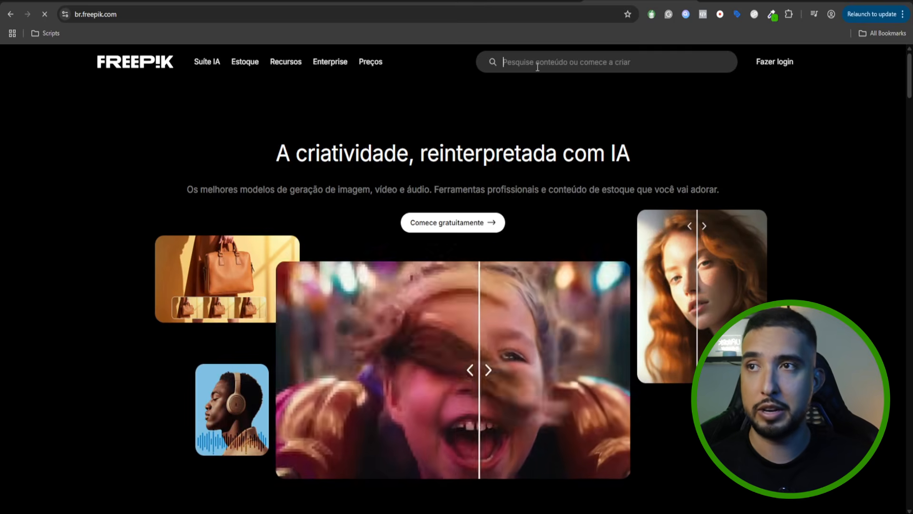
pyautogui.write('F')
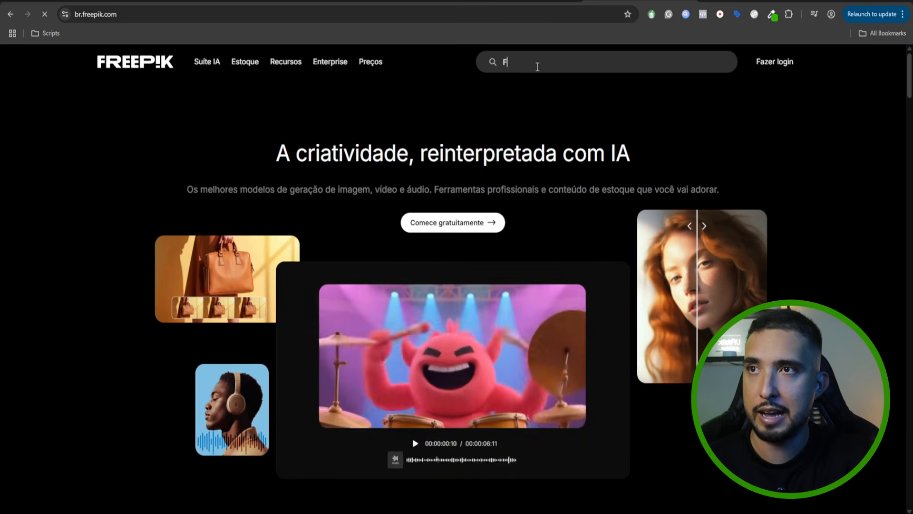
pyautogui.write('undo degradê roxo')
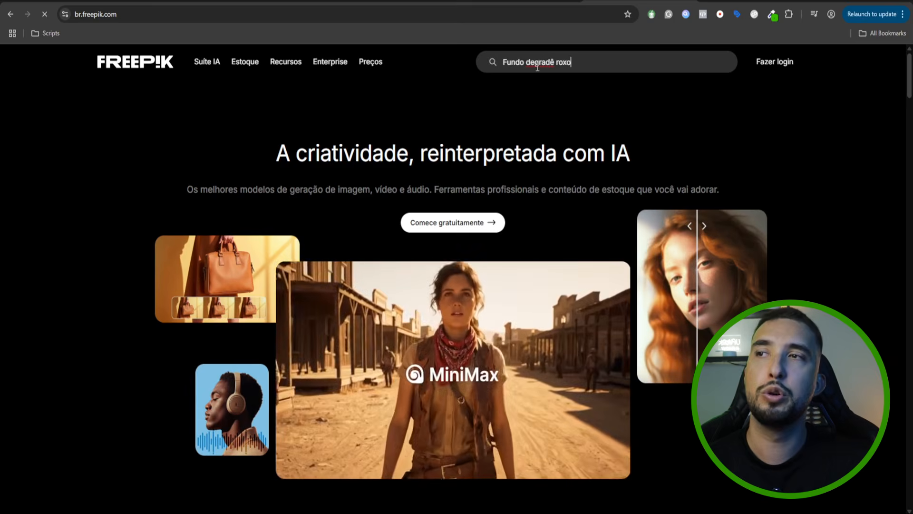
pyautogui.press('Return')
pyautogui.scroll(-4, 374, 157)
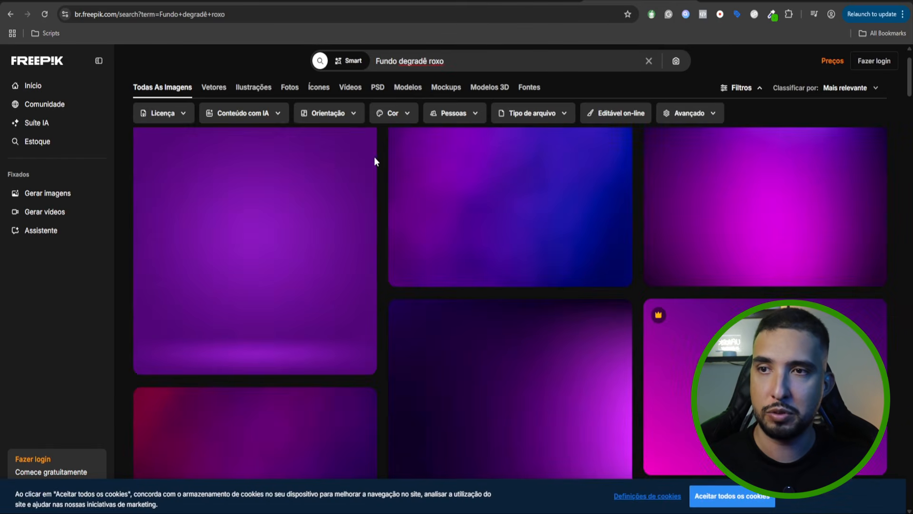
pyautogui.scroll(-10, 375, 162)
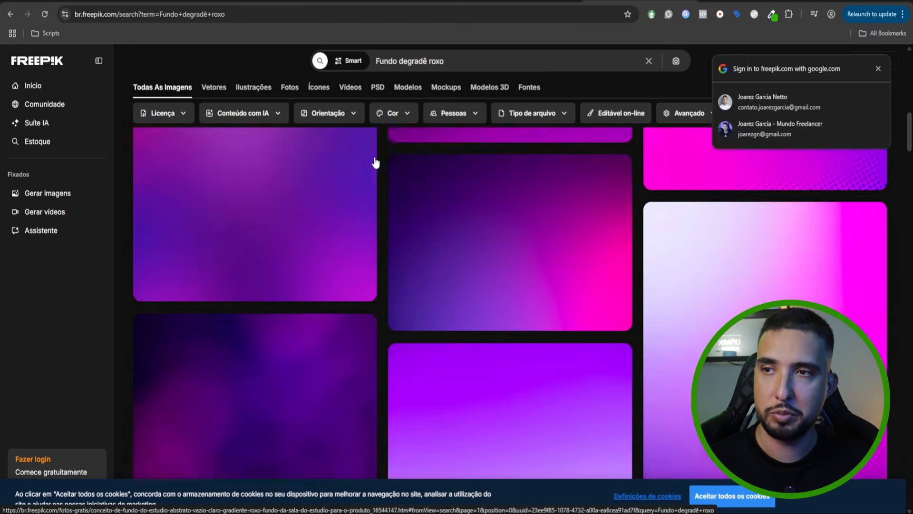
pyautogui.scroll(5, 376, 163)
pyautogui.scroll(-5, 376, 163)
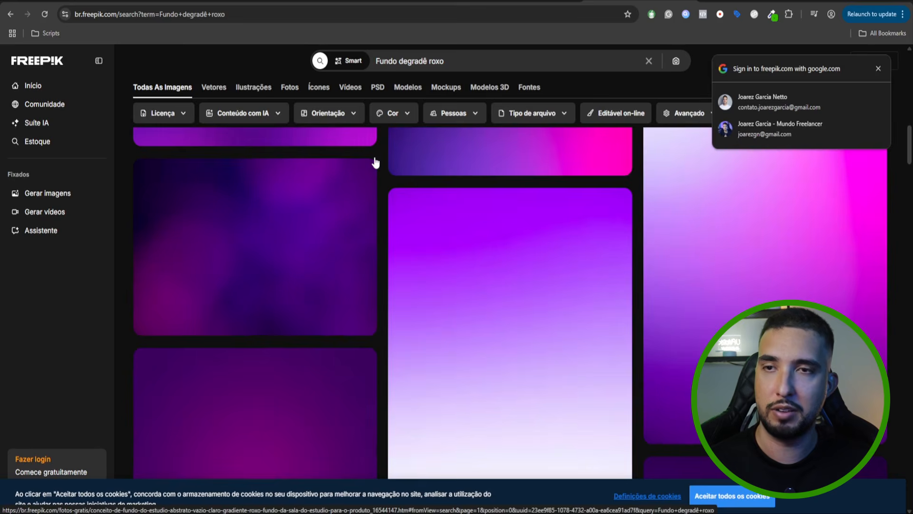
pyautogui.scroll(-5, 375, 162)
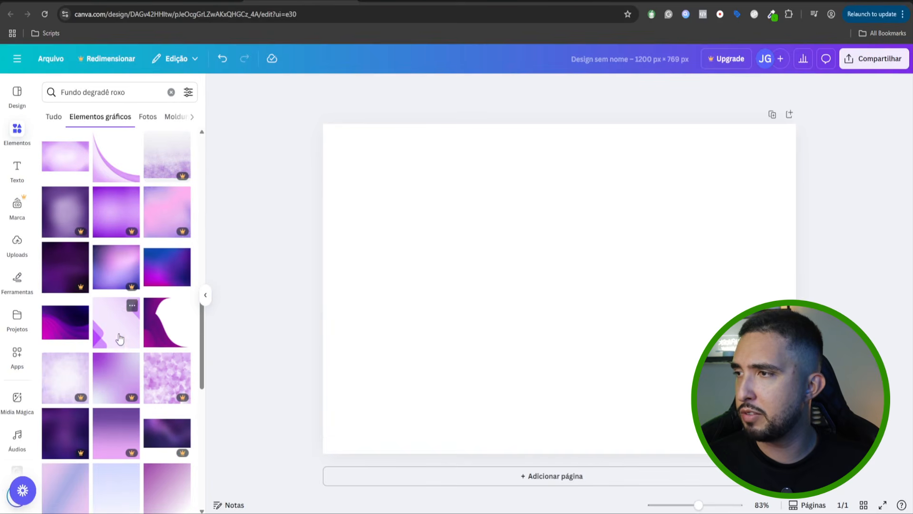
# - Add the free blue-to-magenta gradient graphic and enlarge it until it covers the whole page as background
pyautogui.click(169, 279)
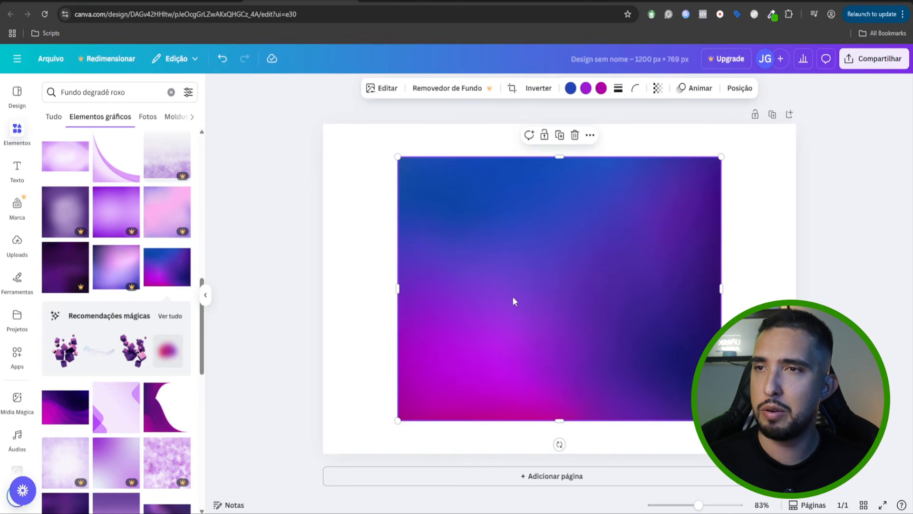
pyautogui.moveTo(398, 157); pyautogui.dragTo(309, 96)
pyautogui.moveTo(546, 249); pyautogui.dragTo(556, 275)
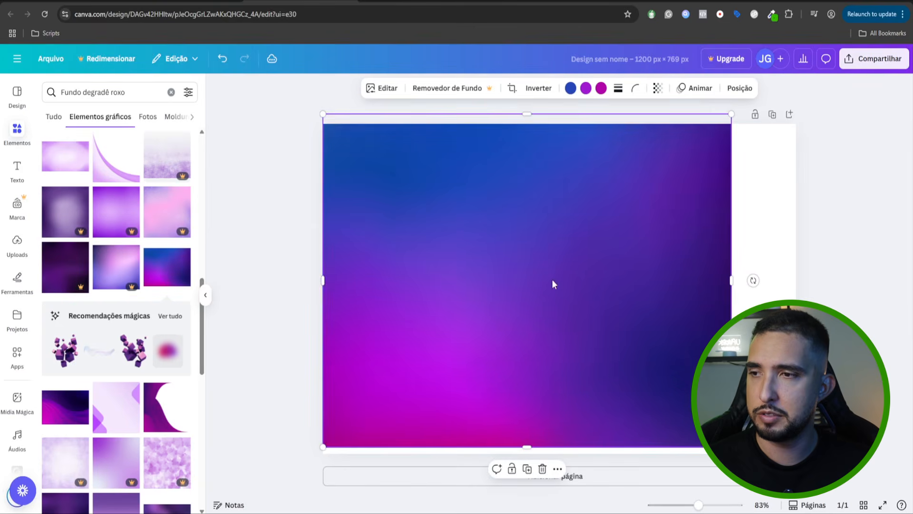
pyautogui.moveTo(323, 452); pyautogui.dragTo(219, 511)
pyautogui.moveTo(481, 375); pyautogui.dragTo(537, 370)
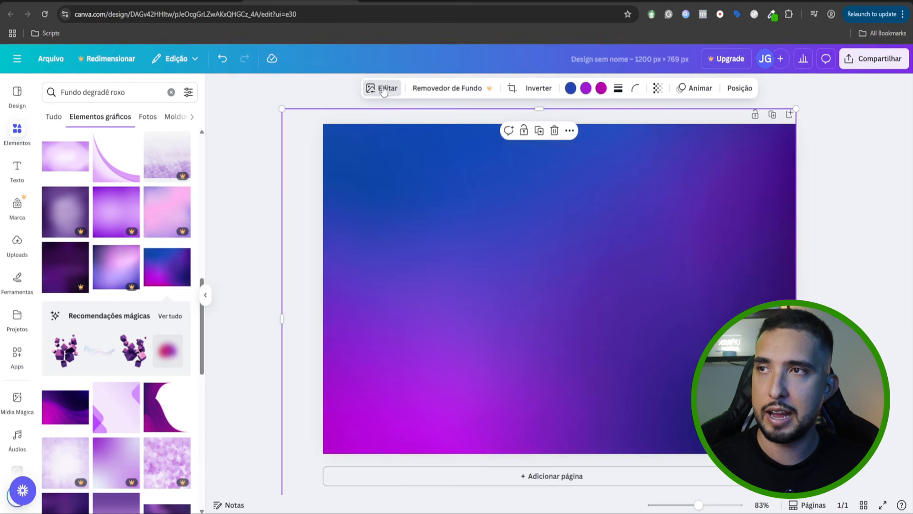
# - Apply the Desfoque effect to the entire gradient background and raise its intensity slightly
pyautogui.click(383, 90)
pyautogui.scroll(-3, 142, 272)
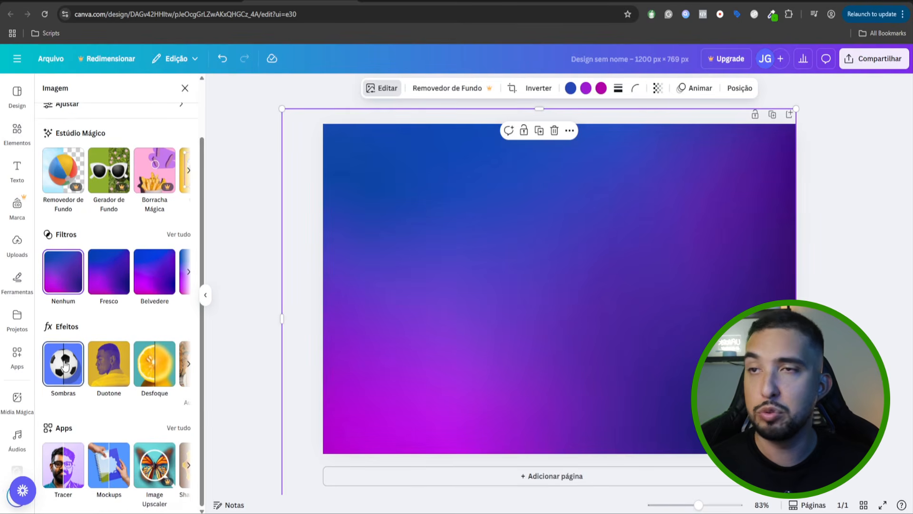
pyautogui.click(154, 363)
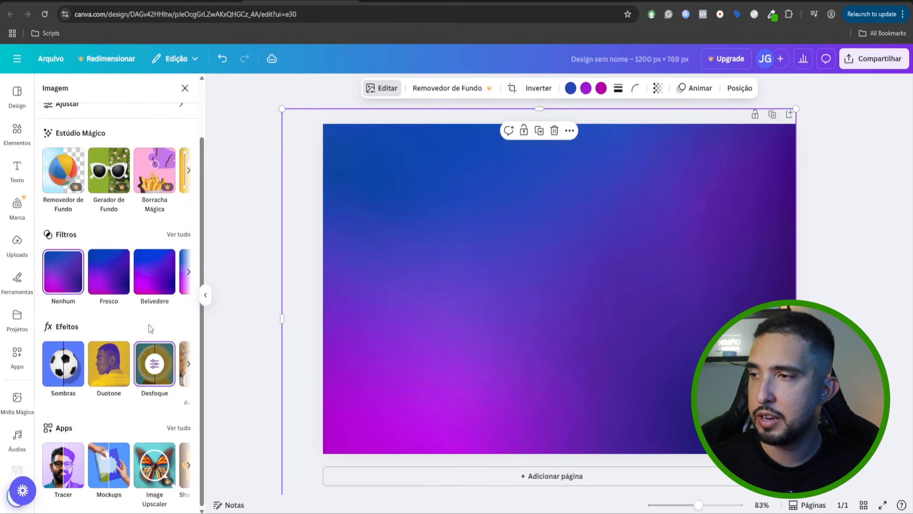
pyautogui.click(156, 365)
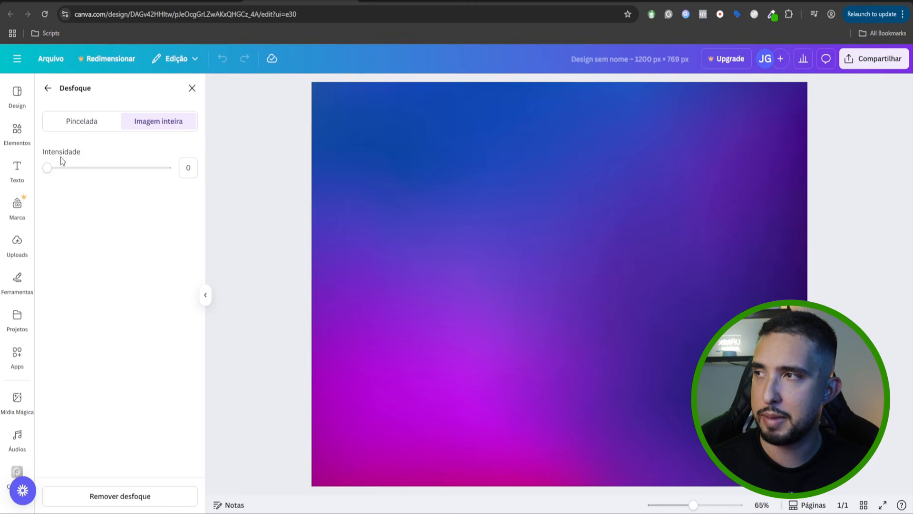
pyautogui.moveTo(47, 168); pyautogui.dragTo(79, 167)
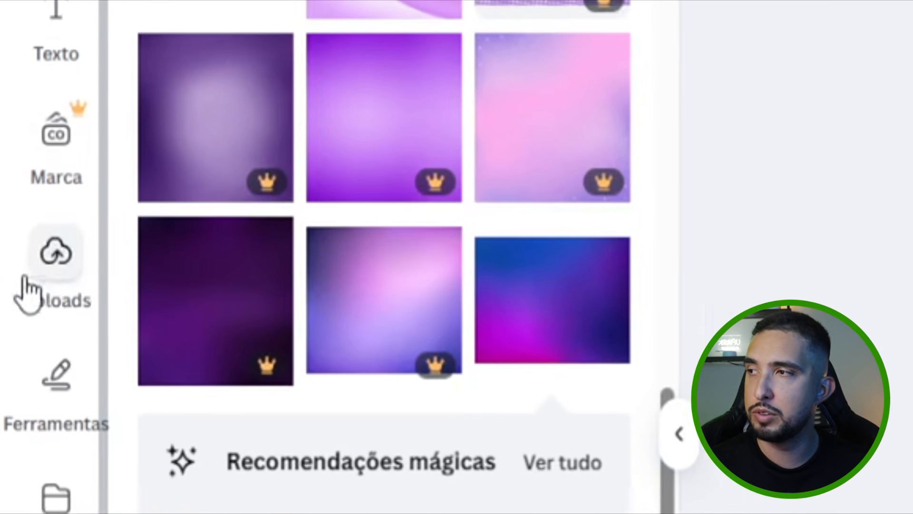
# - Start a file upload, browse the Novas Thumbs (Canon 90D) folder and enlarge its photo thumbnails
pyautogui.click(49, 263)
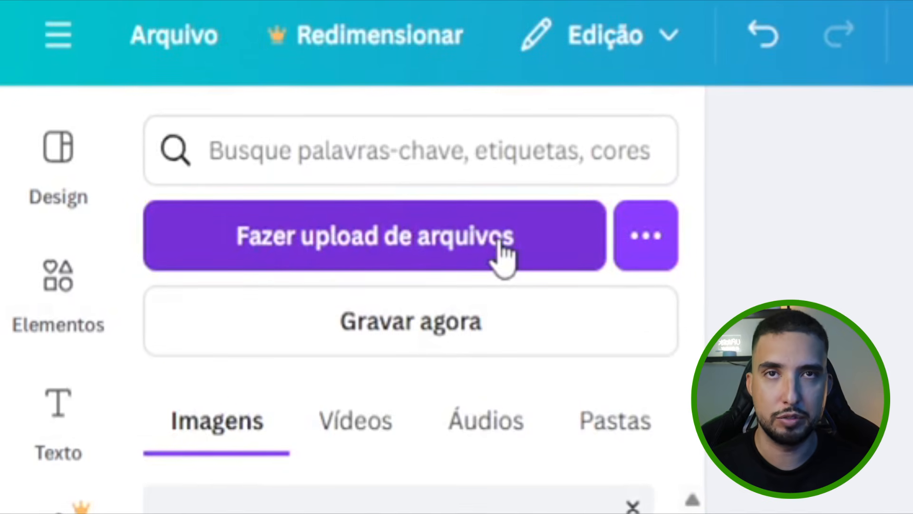
pyautogui.click(502, 257)
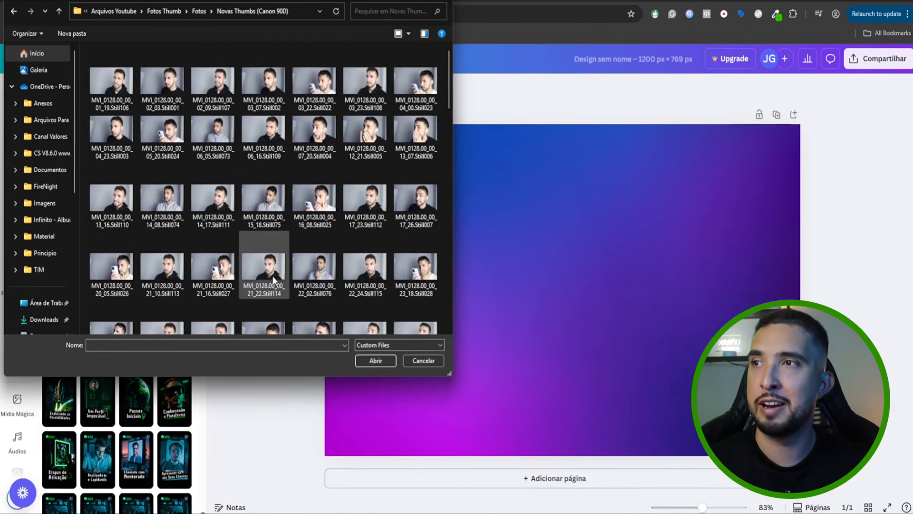
pyautogui.scroll(-10, 272, 279)
pyautogui.scroll(15, 272, 280)
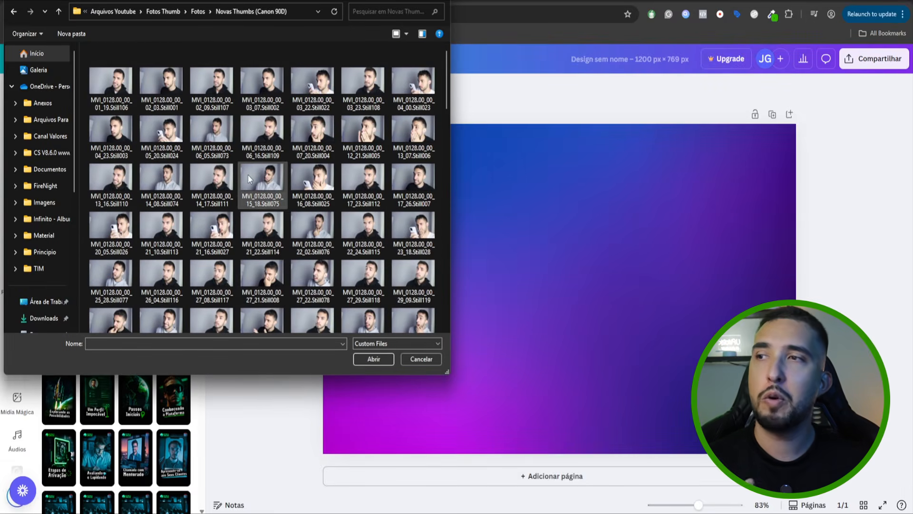
pyautogui.keyDown('ctrl'); pyautogui.scroll(5, 249, 183); pyautogui.keyUp('ctrl')
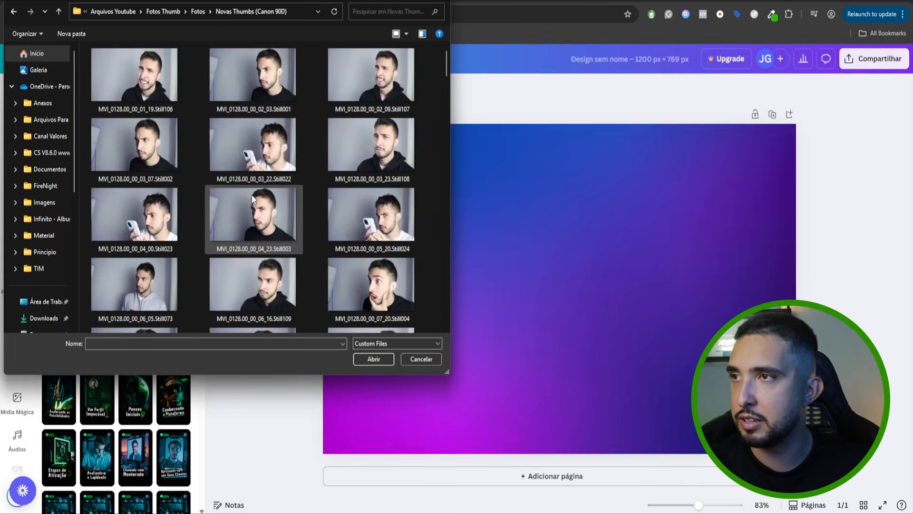
pyautogui.scroll(-5, 339, 262)
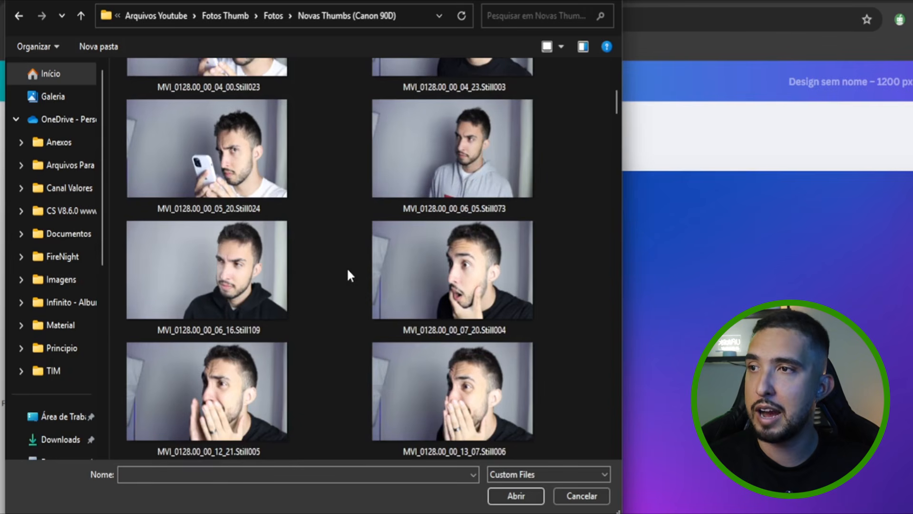
# - Compare the photos' facial expressions and upload the pointing photo MVI_0128.00_00_55_01.Still012
pyautogui.click(458, 279)
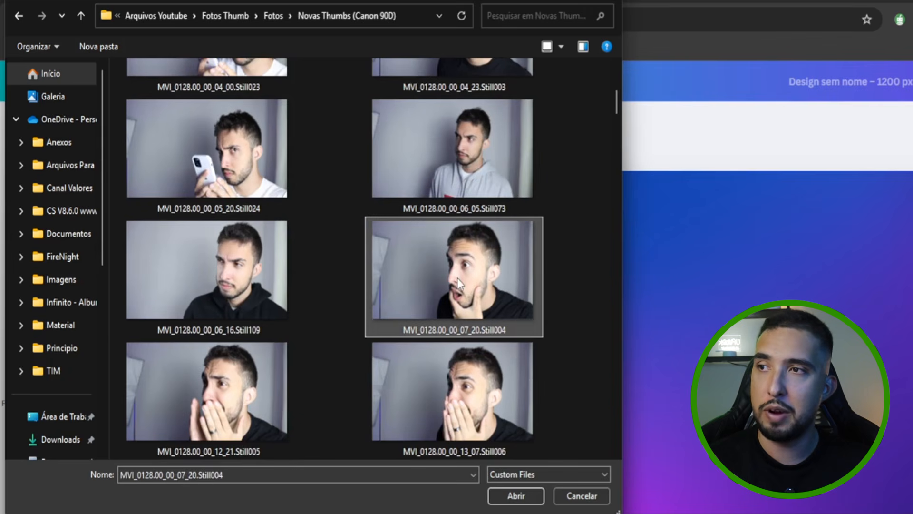
pyautogui.scroll(-10, 457, 278)
pyautogui.click(483, 280)
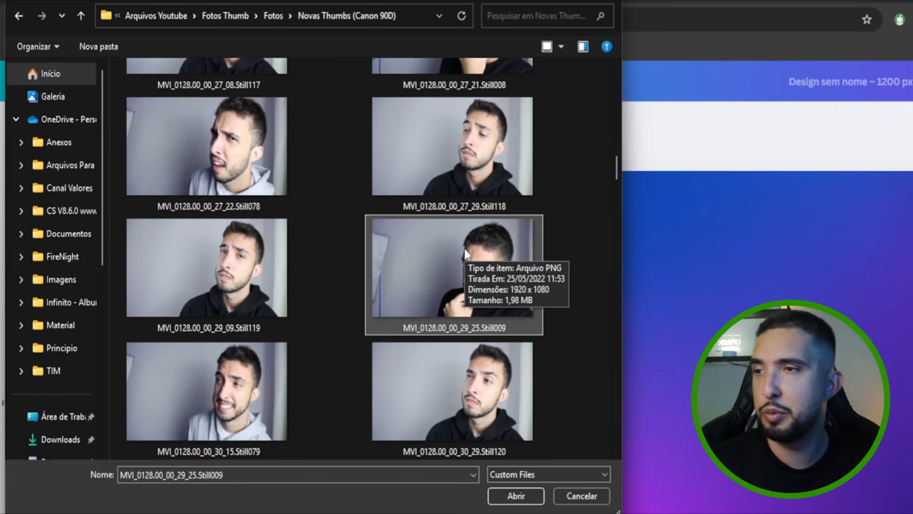
pyautogui.scroll(-2, 465, 253)
pyautogui.click(290, 304)
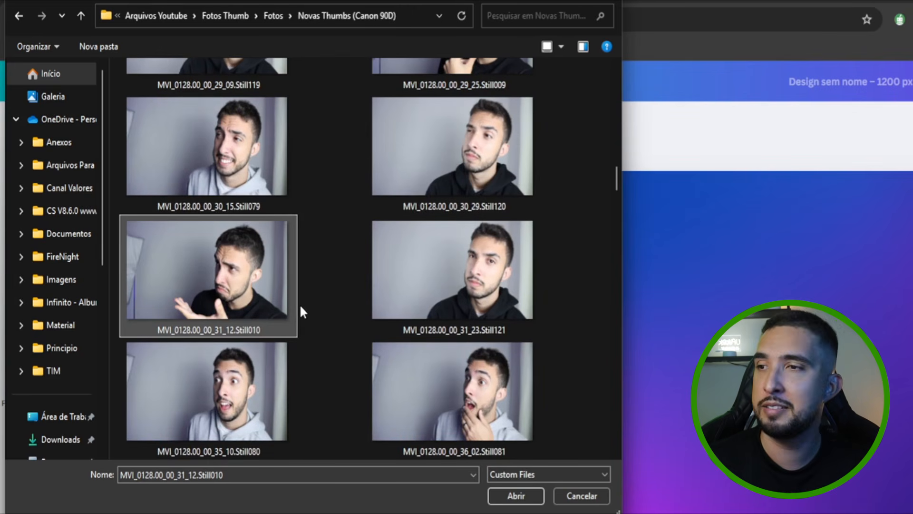
pyautogui.scroll(-5, 460, 290)
pyautogui.click(460, 291)
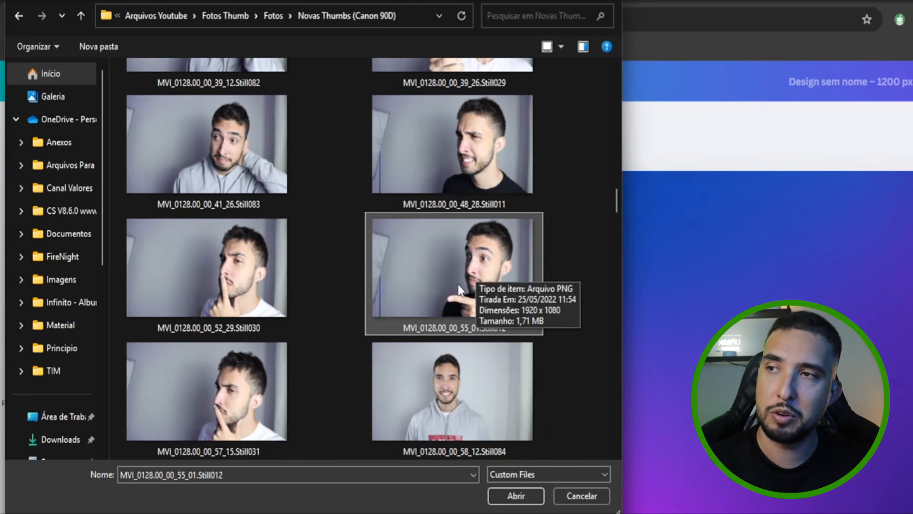
pyautogui.doubleClick(485, 260)
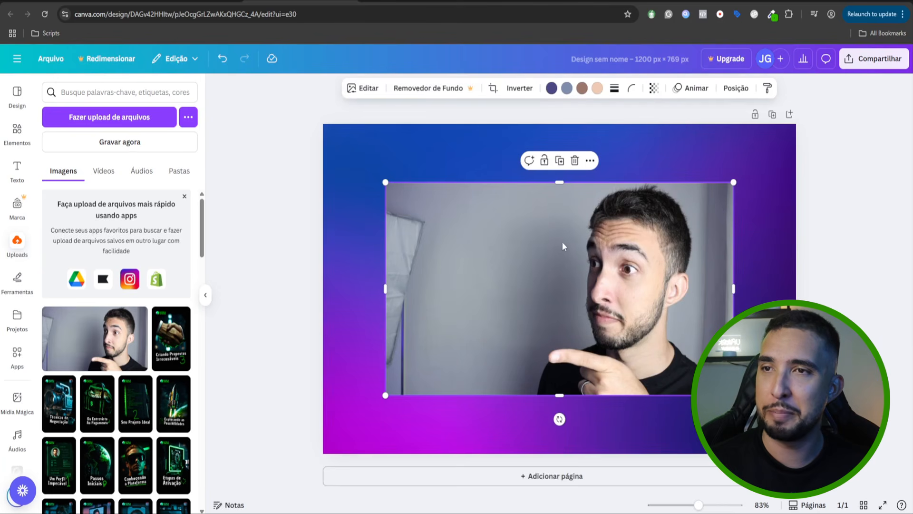
# - Enlarge the uploaded photo over the page and try the built-in background remover on it
pyautogui.moveTo(562, 241); pyautogui.dragTo(500, 184)
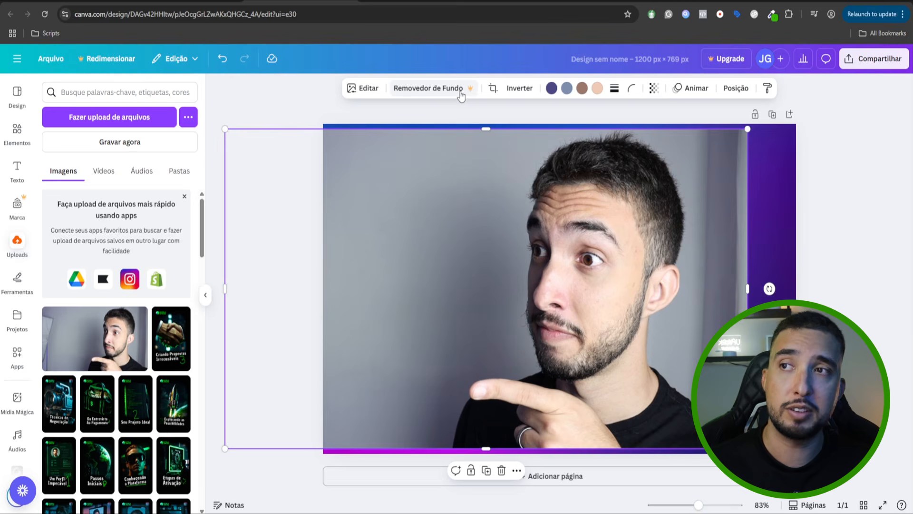
pyautogui.click(472, 97)
pyautogui.scroll(-1, 396, 272)
pyautogui.press('Escape')
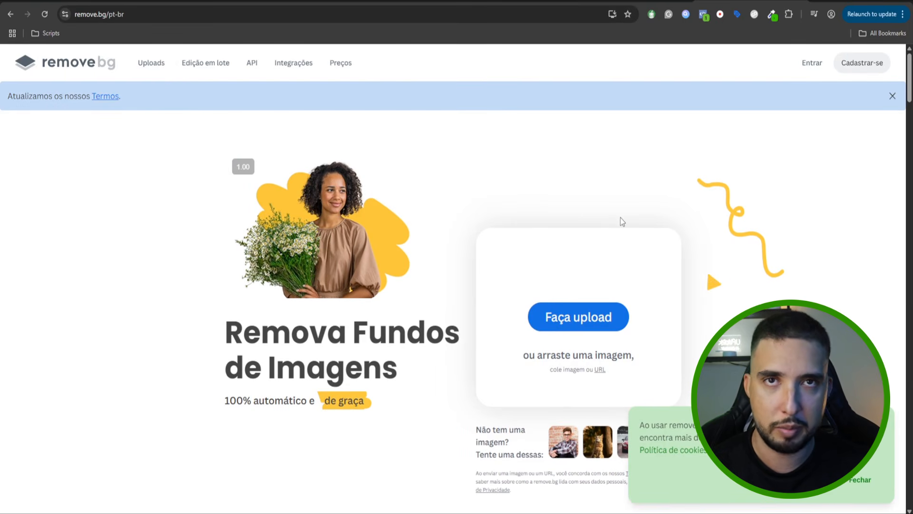
# - Switch to remove.bg, upload the pointing photo to strip its background, and download the free 666 x 375 version
pyautogui.click(591, 316)
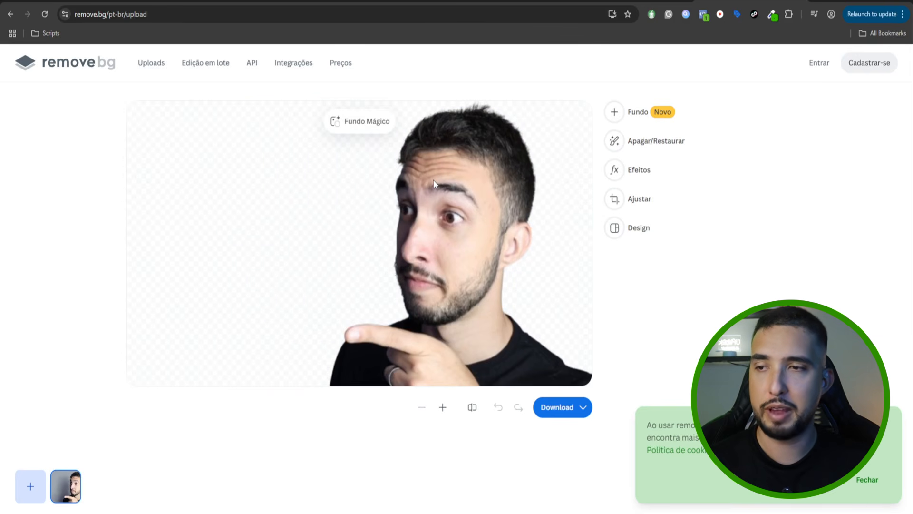
pyautogui.click(574, 407)
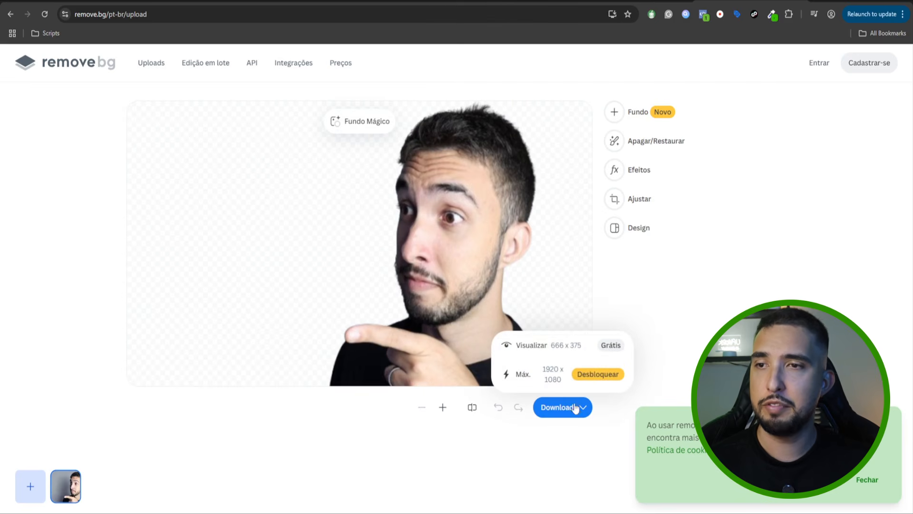
pyautogui.click(599, 347)
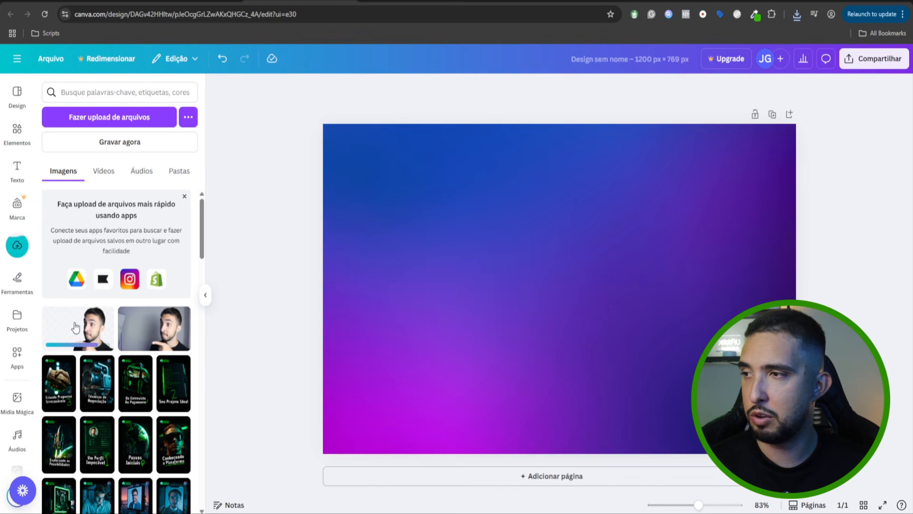
# - Place the background-free cutout from the uploads on the Canva page, enlarge it and position it against the page's right edge
pyautogui.click(76, 327)
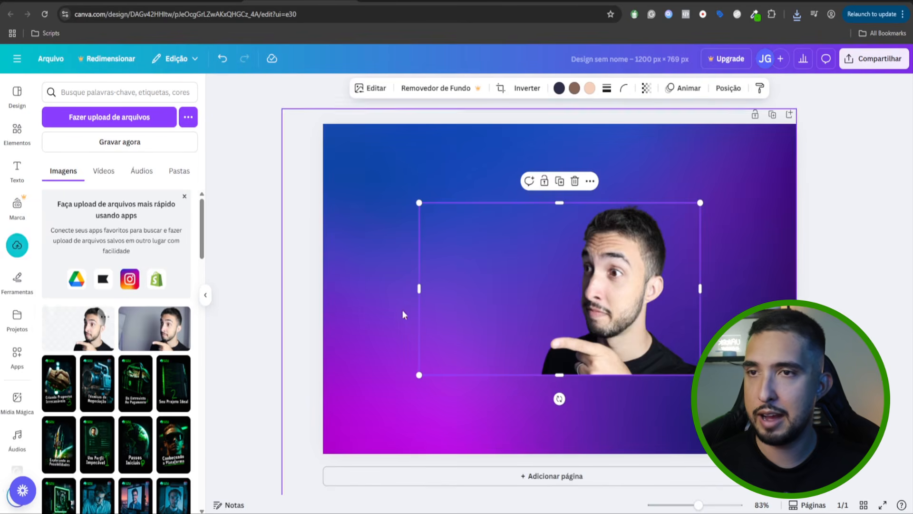
pyautogui.moveTo(425, 379); pyautogui.dragTo(206, 499)
pyautogui.moveTo(361, 405); pyautogui.dragTo(564, 346)
pyautogui.scroll(-3, 607, 290)
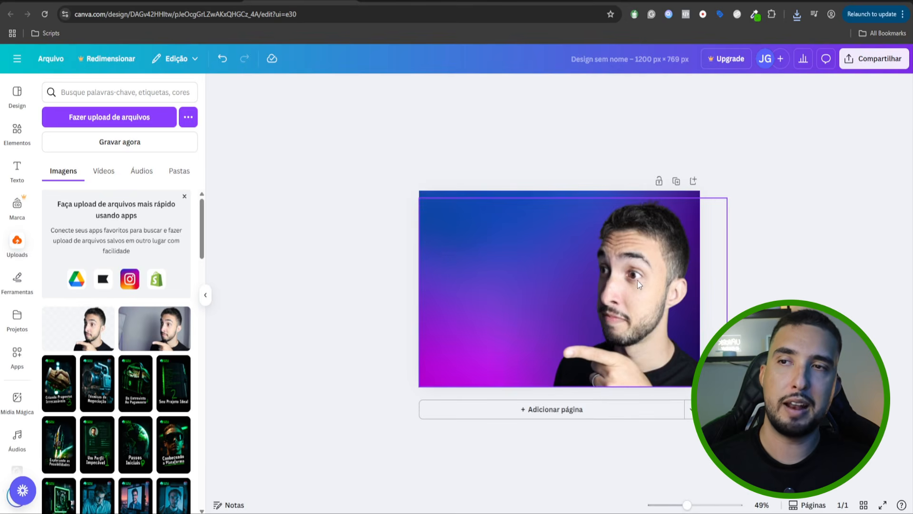
pyautogui.click(737, 301)
pyautogui.scroll(-1, 736, 301)
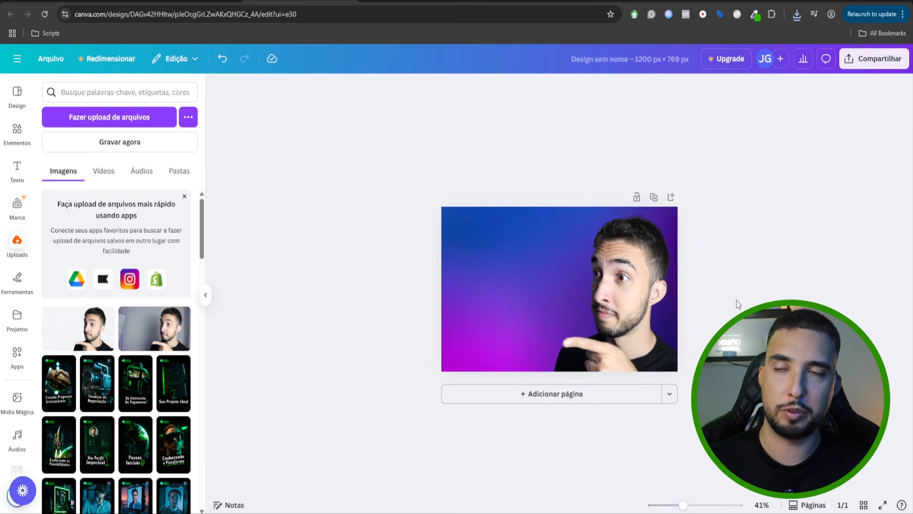
pyautogui.click(647, 293)
pyautogui.scroll(5, 646, 293)
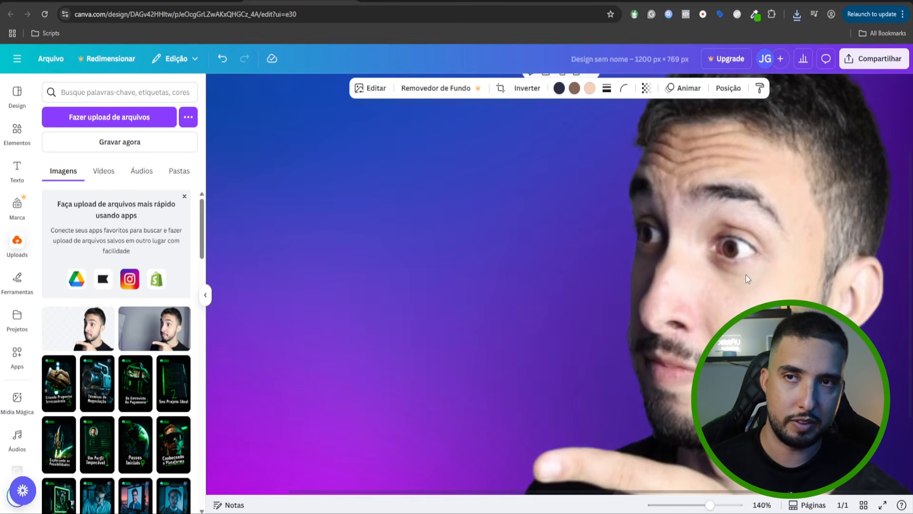
# - Adjust the person cutout's lighting with contrast 30, highlights -29 and shadows -19
pyautogui.scroll(-5, 744, 274)
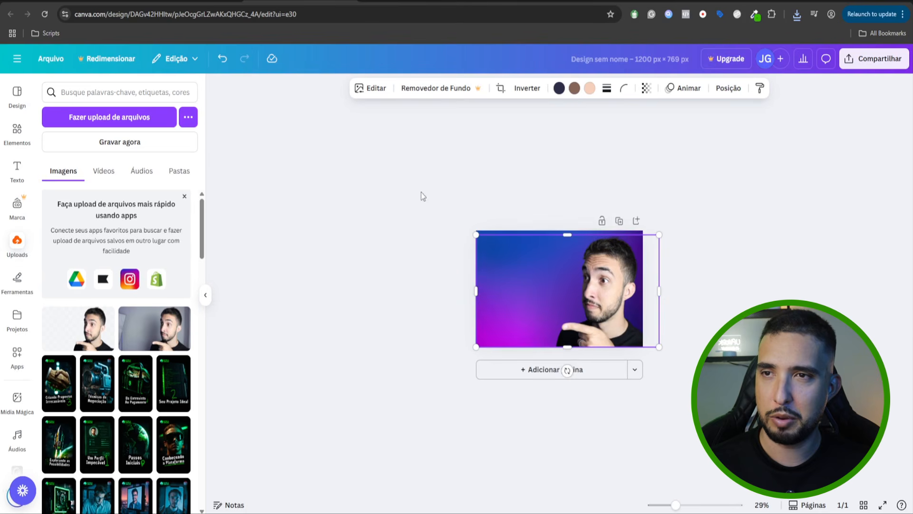
pyautogui.click(718, 295)
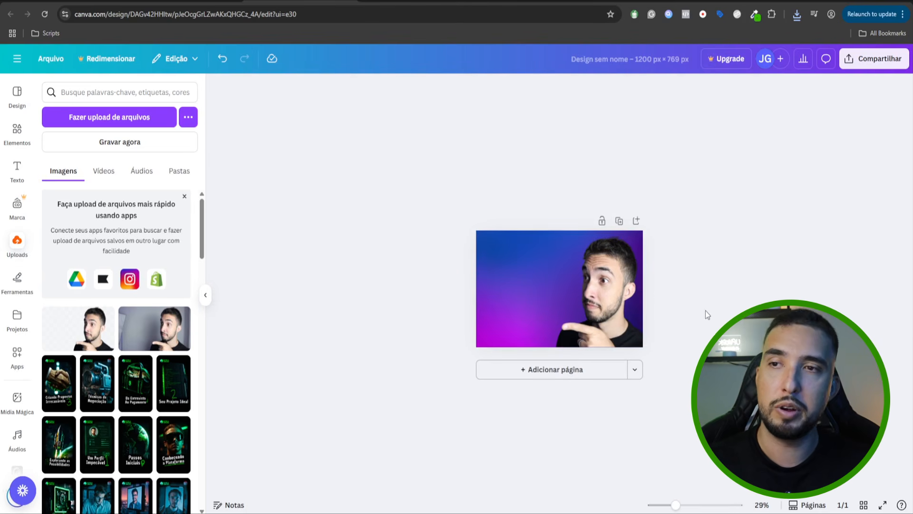
pyautogui.click(595, 289)
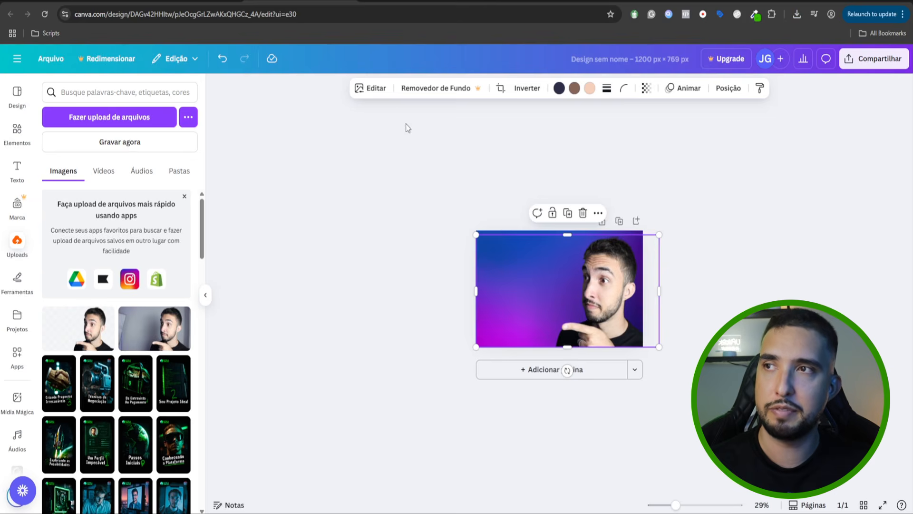
pyautogui.click(371, 88)
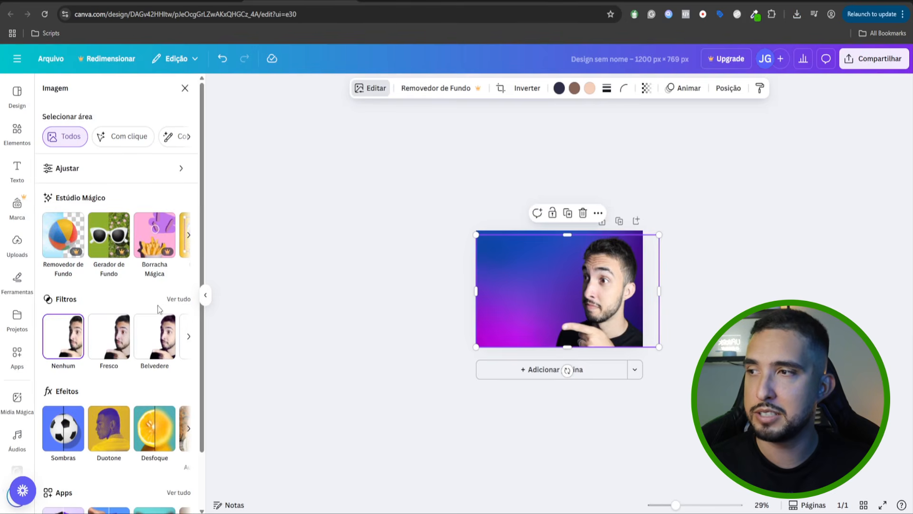
pyautogui.click(67, 166)
pyautogui.scroll(-1, 105, 322)
pyautogui.moveTo(104, 308); pyautogui.dragTo(122, 309)
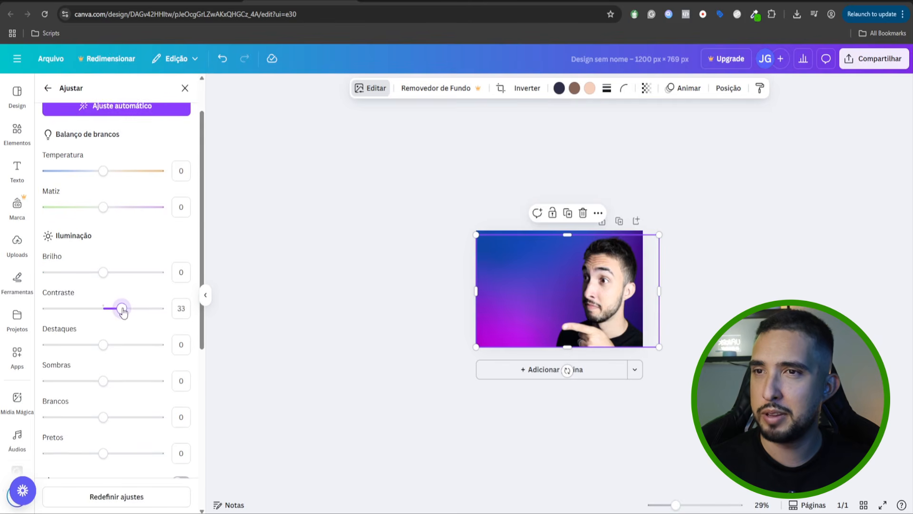
pyautogui.moveTo(97, 382); pyautogui.dragTo(100, 383)
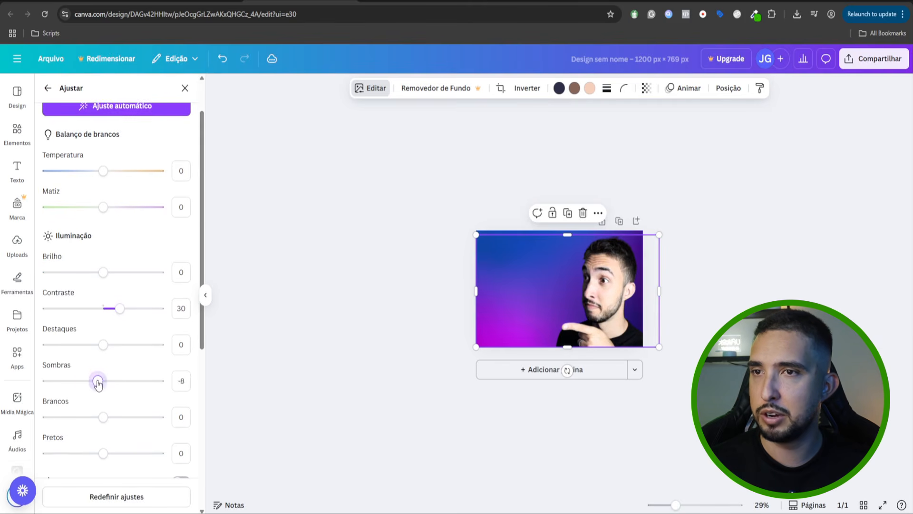
pyautogui.moveTo(117, 352); pyautogui.dragTo(91, 352)
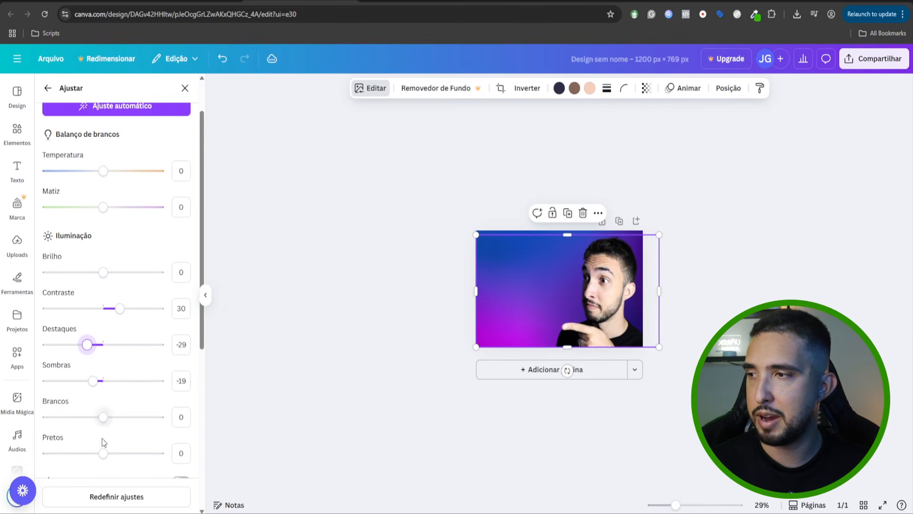
pyautogui.click(332, 287)
# - Enlarge the person cutout slightly and shift it a little left and up on the page
pyautogui.moveTo(668, 508)
pyautogui.mouseDown()
pyautogui.moveTo(693, 504)
pyautogui.moveTo(677, 507)
pyautogui.mouseUp()
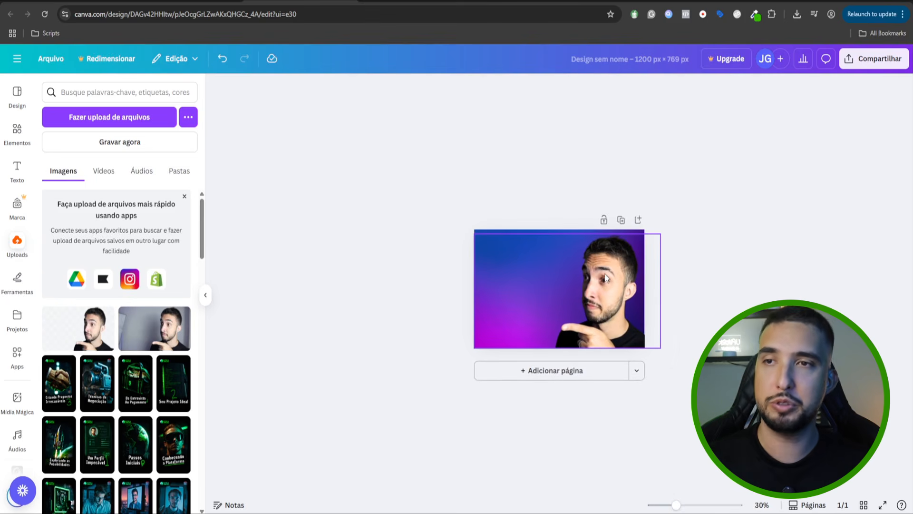
pyautogui.click(584, 292)
pyautogui.moveTo(661, 233)
pyautogui.mouseDown()
pyautogui.moveTo(672, 226)
pyautogui.moveTo(665, 231)
pyautogui.mouseUp()
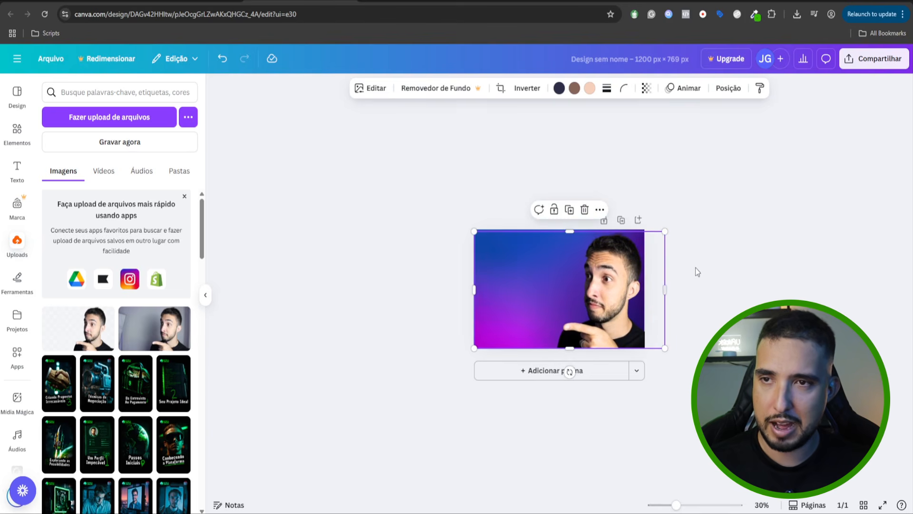
pyautogui.click(710, 261)
pyautogui.moveTo(676, 505); pyautogui.dragTo(695, 504)
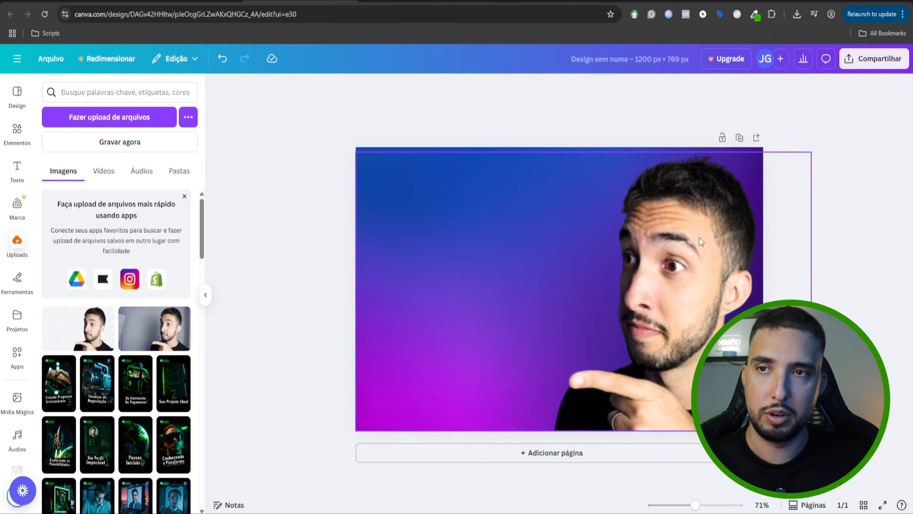
pyautogui.click(672, 218)
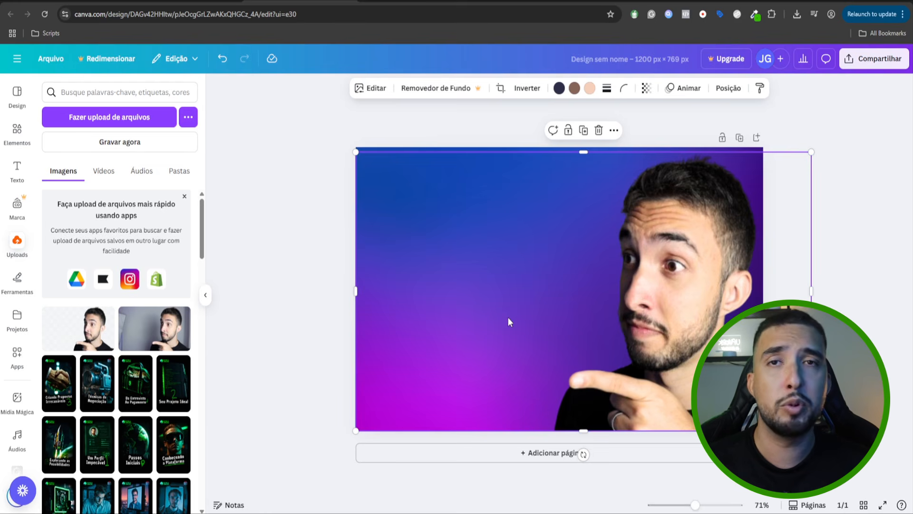
pyautogui.moveTo(646, 300); pyautogui.dragTo(537, 294)
pyautogui.moveTo(561, 235)
pyautogui.mouseDown()
pyautogui.moveTo(562, 243)
pyautogui.moveTo(558, 227)
pyautogui.mouseUp()
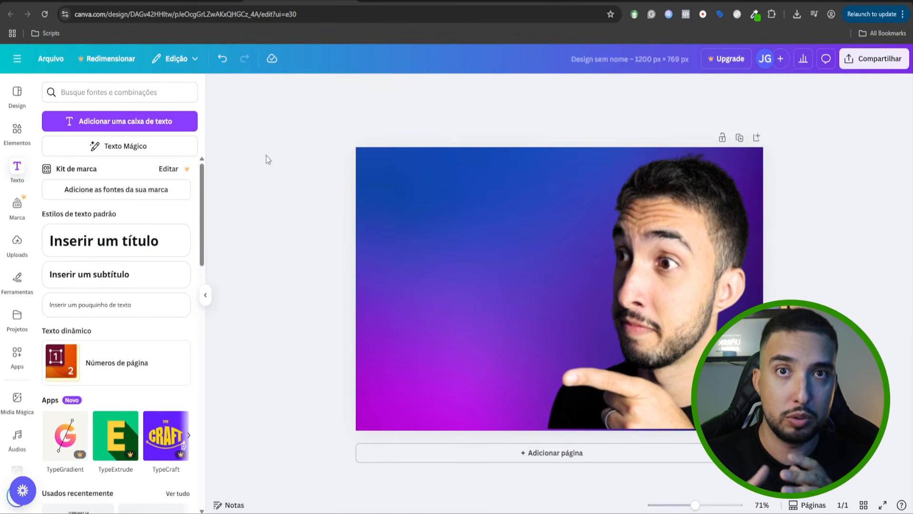
# - Add a text box, colour its text light green and place it in the page's upper-left area
pyautogui.click(172, 122)
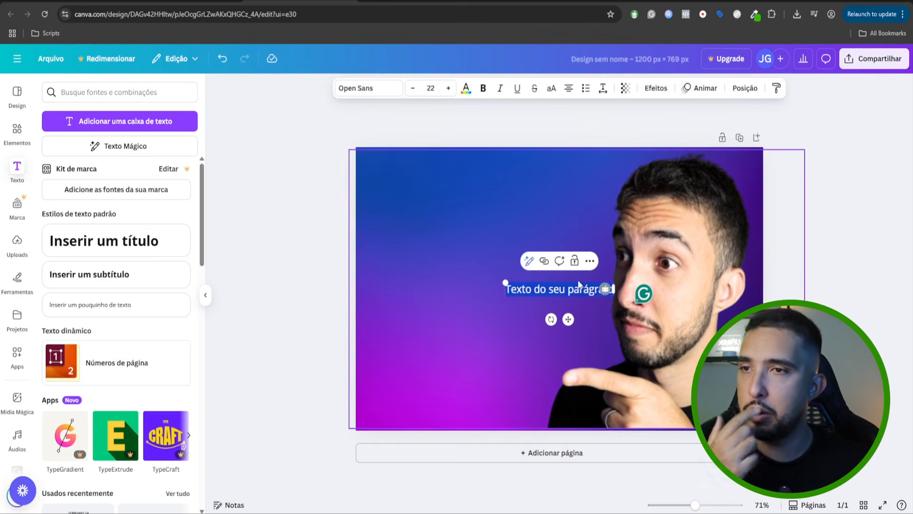
pyautogui.click(466, 88)
pyautogui.click(94, 388)
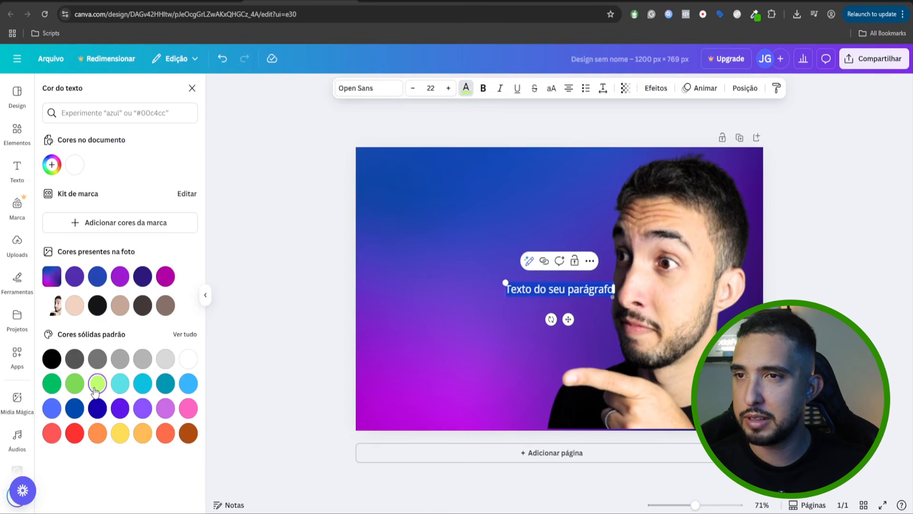
pyautogui.click(303, 244)
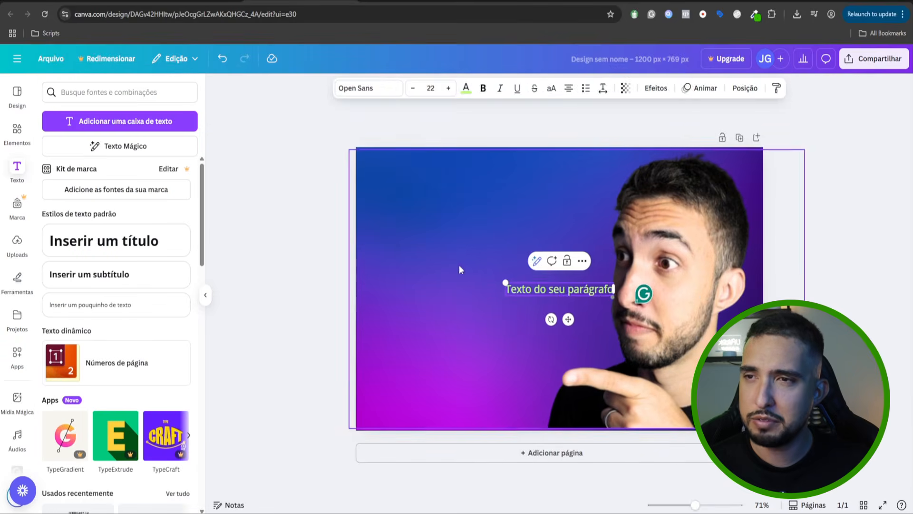
pyautogui.moveTo(506, 286); pyautogui.dragTo(391, 176)
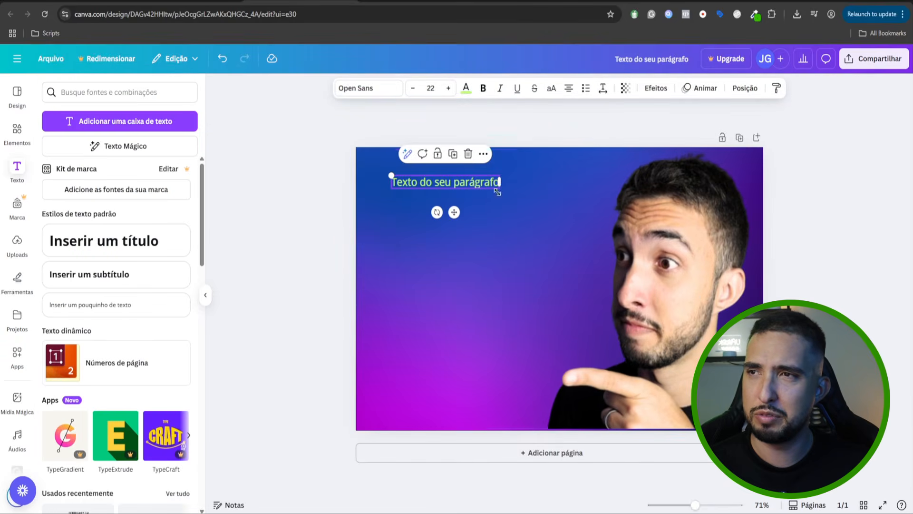
# - Increase the placeholder text's font size to 50
pyautogui.click(448, 89)
pyautogui.click(448, 89)
pyautogui.click(448, 89)
pyautogui.click(448, 89)
pyautogui.click(448, 89)
pyautogui.click(448, 88)
pyautogui.click(448, 89)
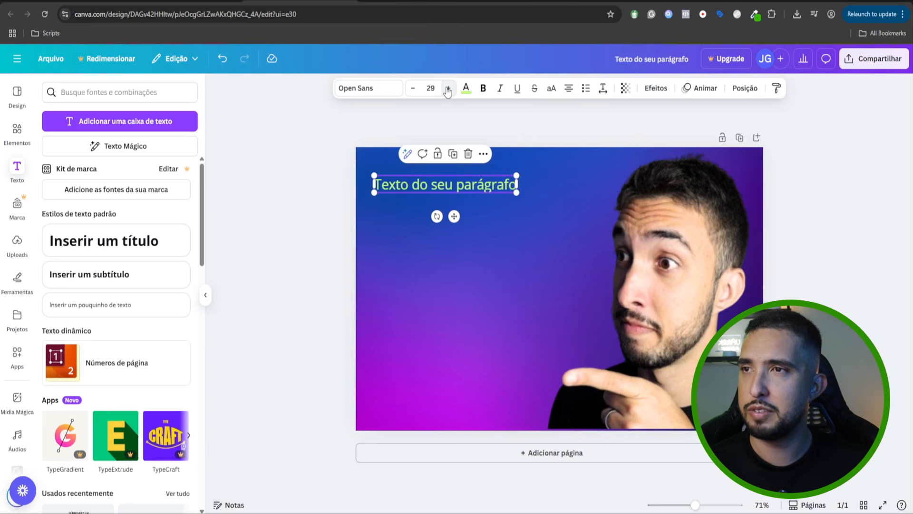
pyautogui.doubleClick(427, 183)
pyautogui.moveTo(427, 184); pyautogui.dragTo(519, 186)
pyautogui.click(448, 89)
pyautogui.click(448, 90)
pyautogui.click(448, 89)
pyautogui.click(448, 90)
pyautogui.click(448, 90)
pyautogui.click(448, 90)
pyautogui.click(448, 89)
pyautogui.click(448, 89)
pyautogui.click(448, 89)
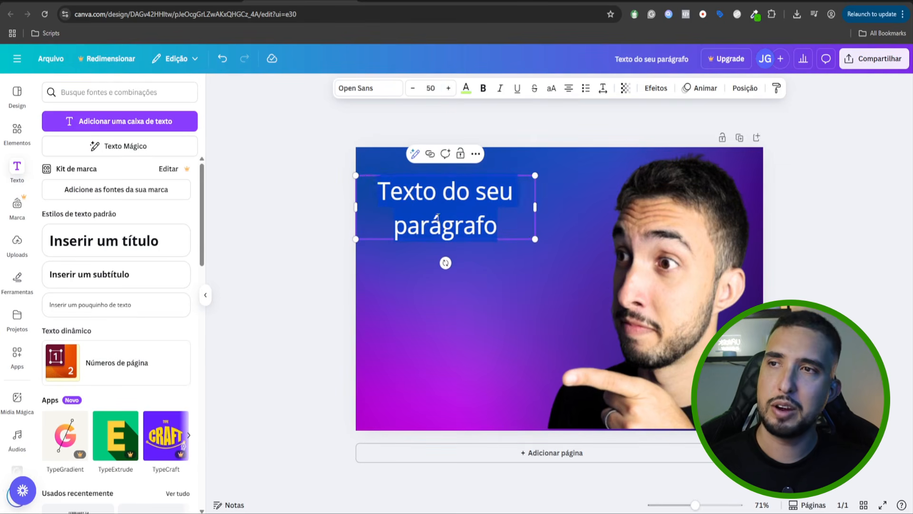
# - Recolour the placeholder text with a purple taken from the photo and move it slightly upward
pyautogui.click(468, 89)
pyautogui.click(120, 280)
pyautogui.click(280, 263)
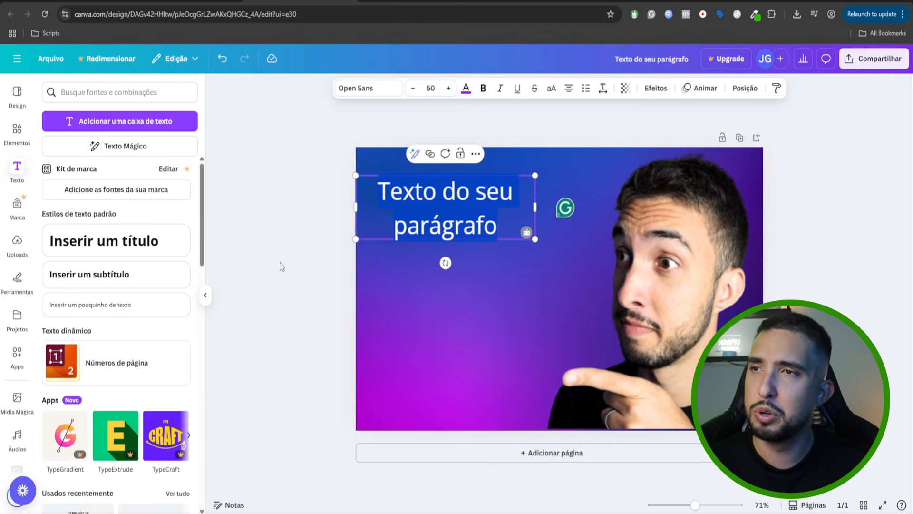
pyautogui.click(281, 267)
pyautogui.moveTo(431, 200); pyautogui.dragTo(438, 194)
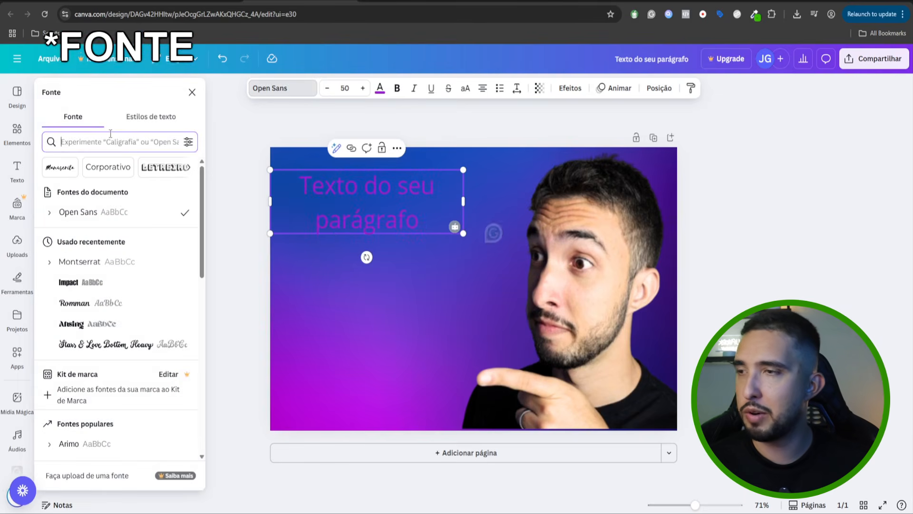
# - Search the fonts for Fiverr and for Negrito, and apply Adumu Regular to the placeholder text
pyautogui.write('Fiverr')
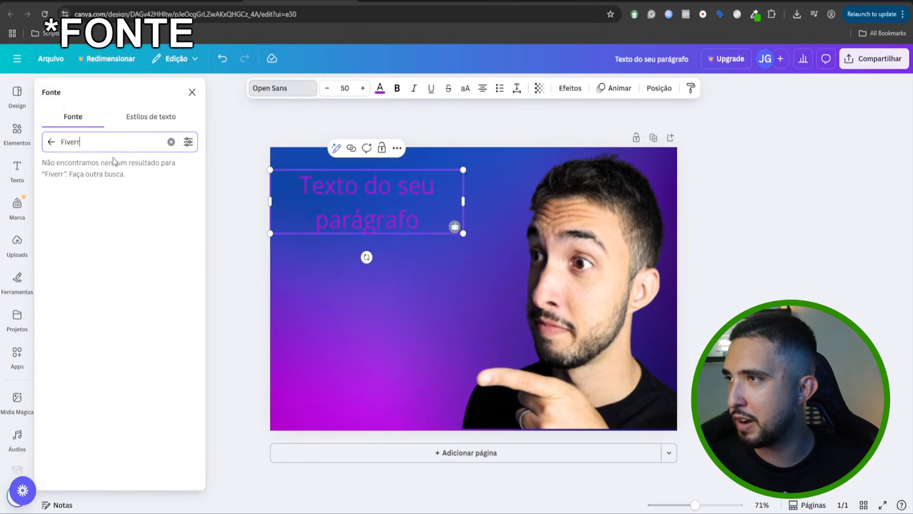
pyautogui.doubleClick(99, 141)
pyautogui.press('BackSpace')
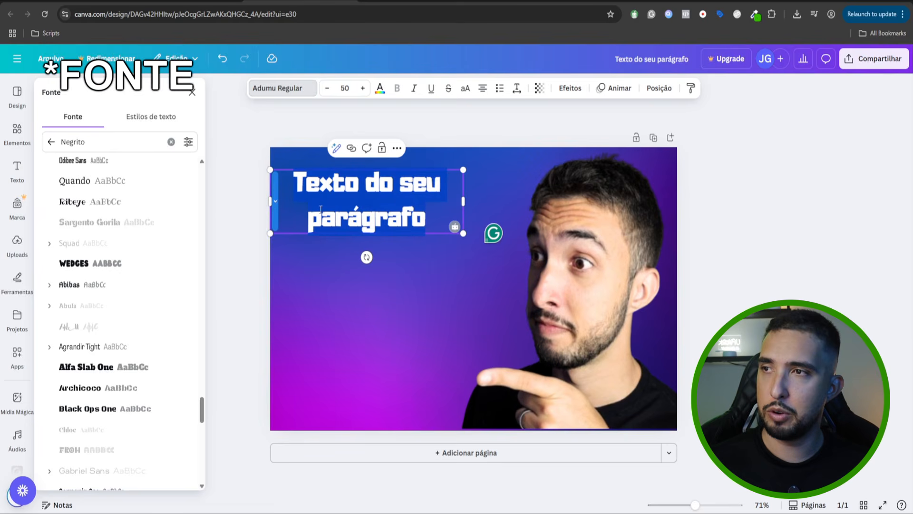
pyautogui.click(191, 92)
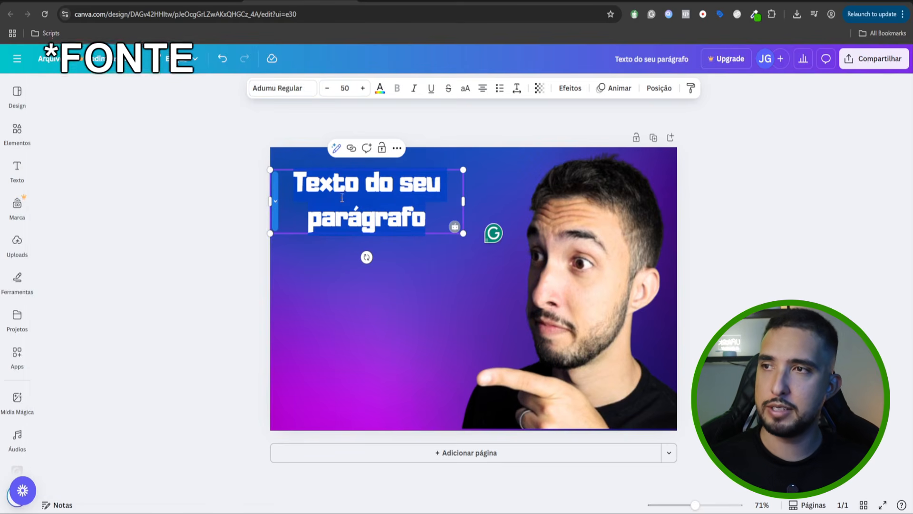
# - Switch to the Fiverr search results and examine the title text on video editing gig thumbnails
pyautogui.click(383, 188)
pyautogui.tripleClick(384, 187)
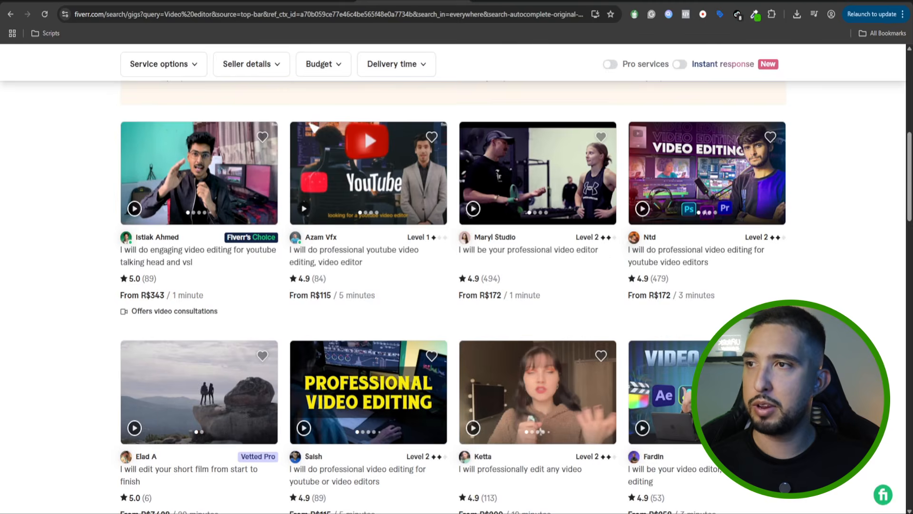
pyautogui.scroll(-1, 843, 311)
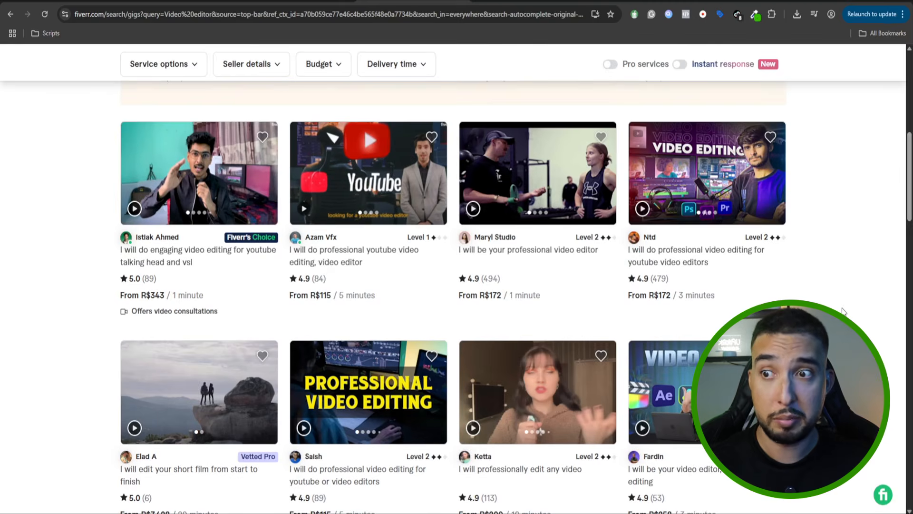
pyautogui.scroll(-5, 843, 311)
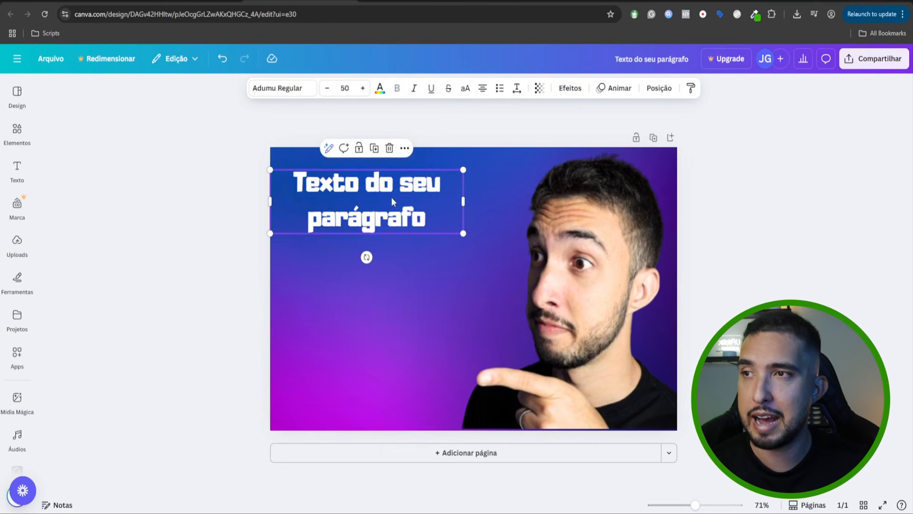
# - Return to Canva and replace the placeholder text with PROFESSIONAL in capitals
pyautogui.doubleClick(391, 197)
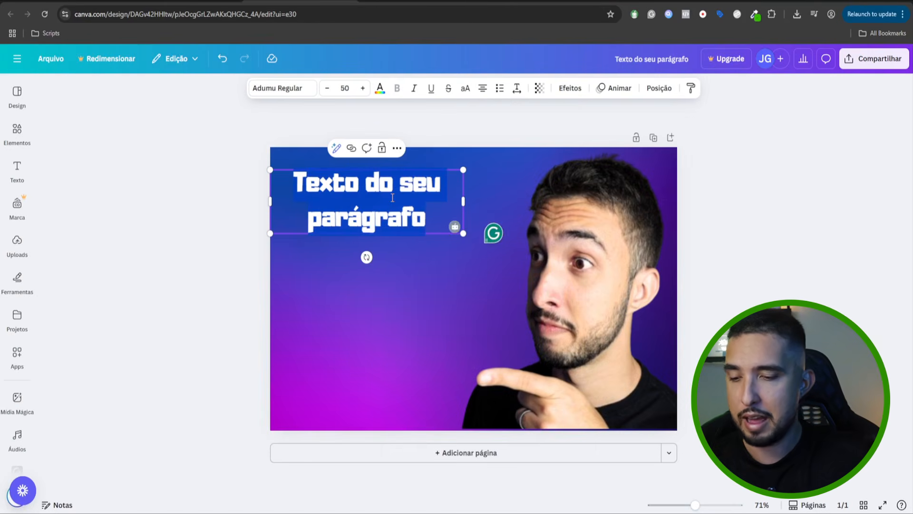
pyautogui.write('Professional')
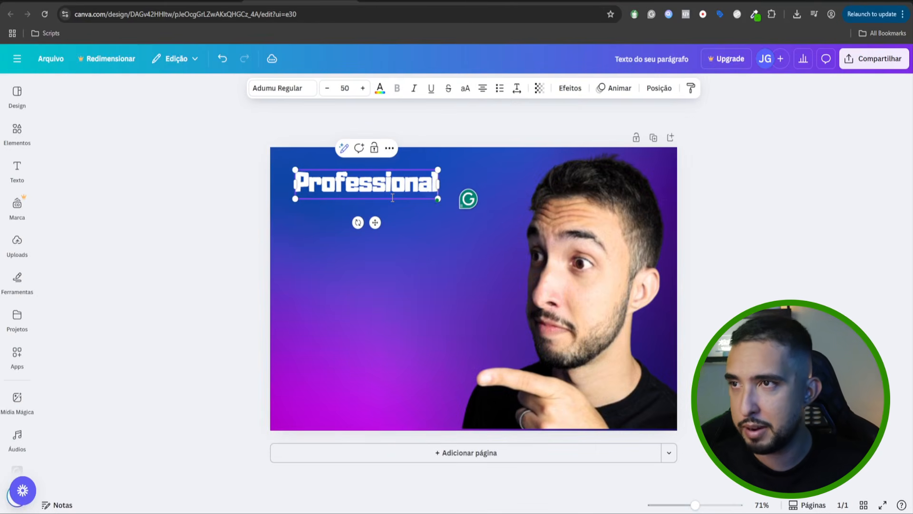
pyautogui.hotkey('ctrl', 'a')
pyautogui.write('PROFESSIONAL')
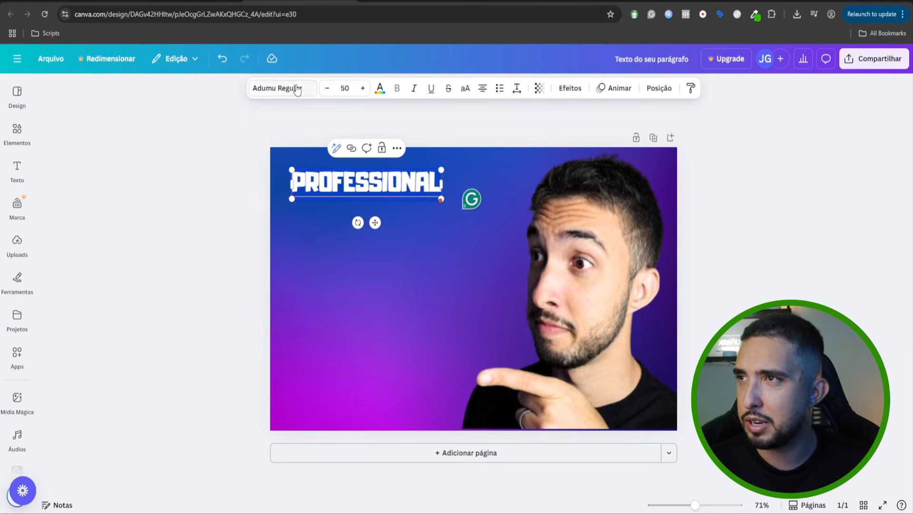
# - Change PROFESSIONAL to the Quando font, widen its box to fit one line and scale it down to size 38.1
pyautogui.click(298, 90)
pyautogui.click(102, 187)
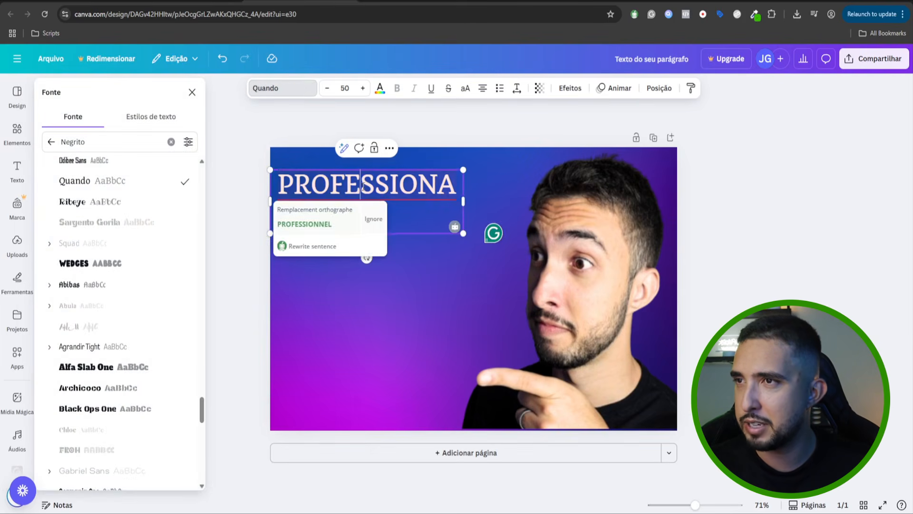
pyautogui.moveTo(463, 201); pyautogui.dragTo(495, 202)
pyautogui.moveTo(271, 170); pyautogui.dragTo(324, 177)
# - Duplicate the PROFESSIONAL text directly below itself and change the copy to VIDEO EDITING
pyautogui.moveTo(394, 192); pyautogui.dragTo(385, 231)
pyautogui.doubleClick(388, 218)
pyautogui.write('VIDEO EDITING')
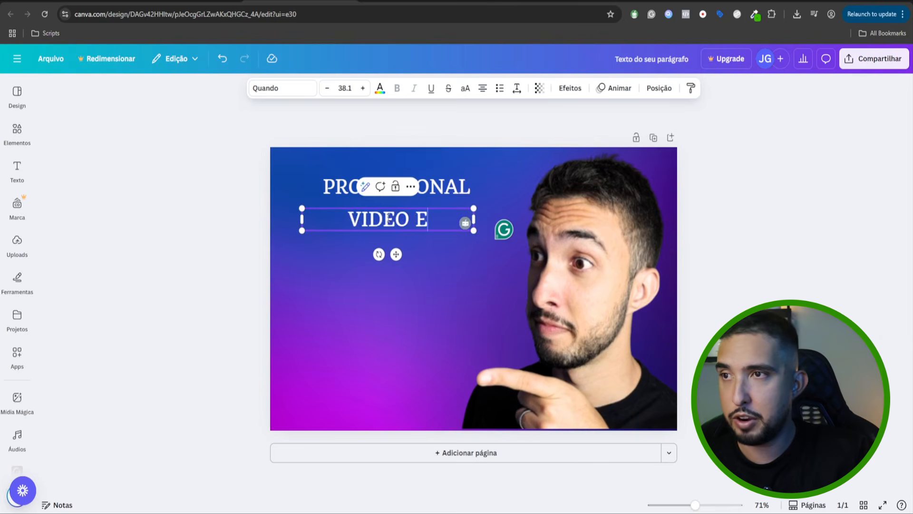
# - Try Klose Slab on VIDEO EDITING, then set its font to Impact
pyautogui.click(294, 88)
pyautogui.scroll(3, 95, 210)
pyautogui.scroll(2, 96, 229)
pyautogui.click(97, 272)
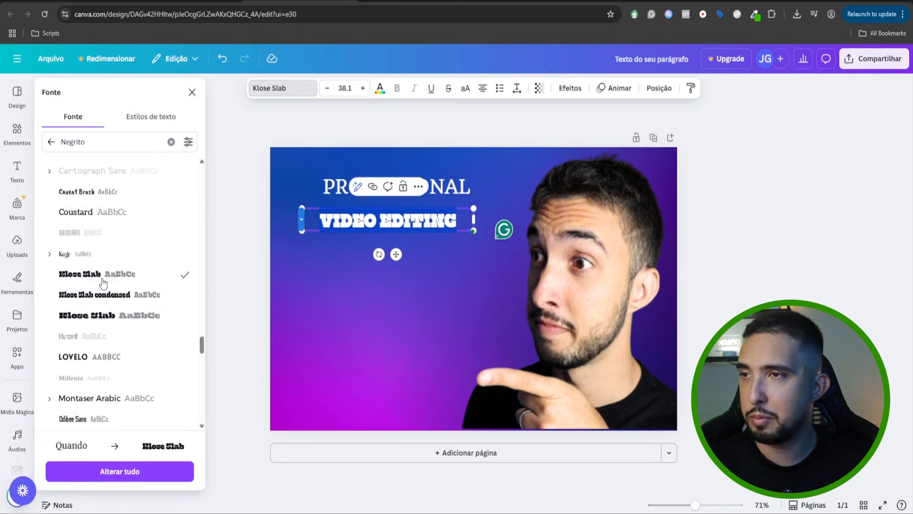
pyautogui.scroll(3, 85, 234)
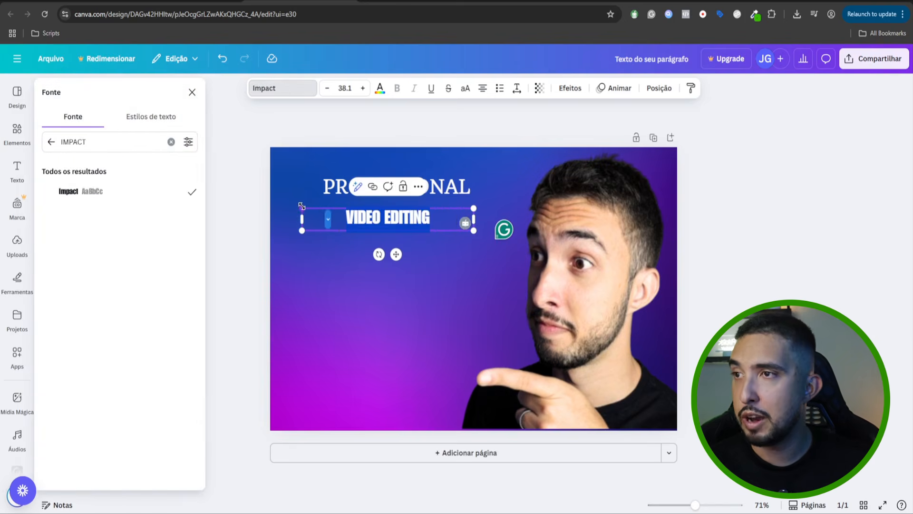
# - Enlarge VIDEO EDITING to font size 87.7 and centre it directly beneath PROFESSIONAL
pyautogui.moveTo(302, 206); pyautogui.dragTo(140, 187)
pyautogui.click(224, 242)
pyautogui.moveTo(328, 220); pyautogui.dragTo(386, 226)
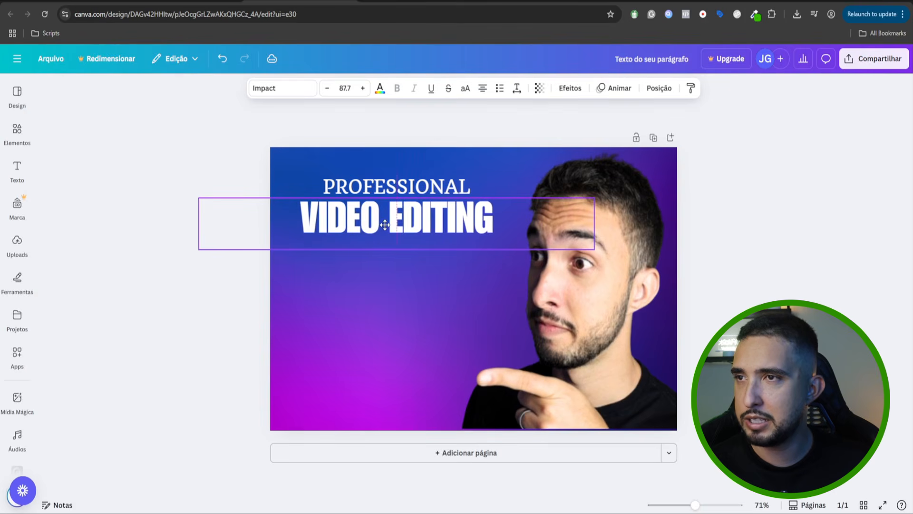
pyautogui.click(244, 160)
pyautogui.click(392, 220)
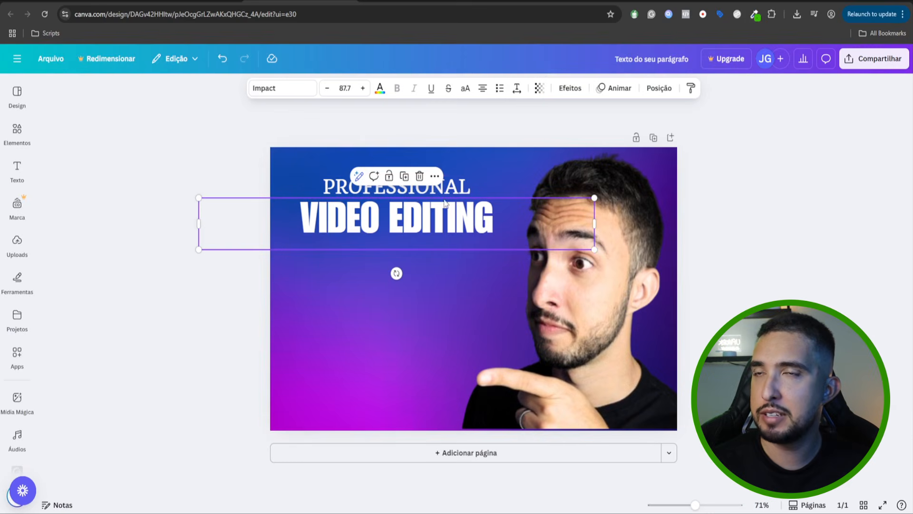
# - Try the Sombreado and Contorno effects on VIDEO EDITING, then apply the Flutuante effect at intensity 100
pyautogui.click(570, 88)
pyautogui.click(117, 162)
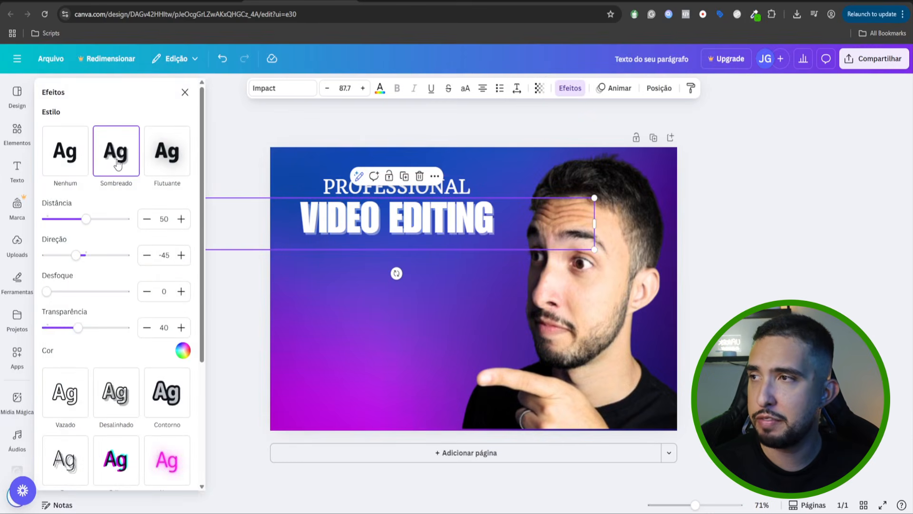
pyautogui.click(161, 165)
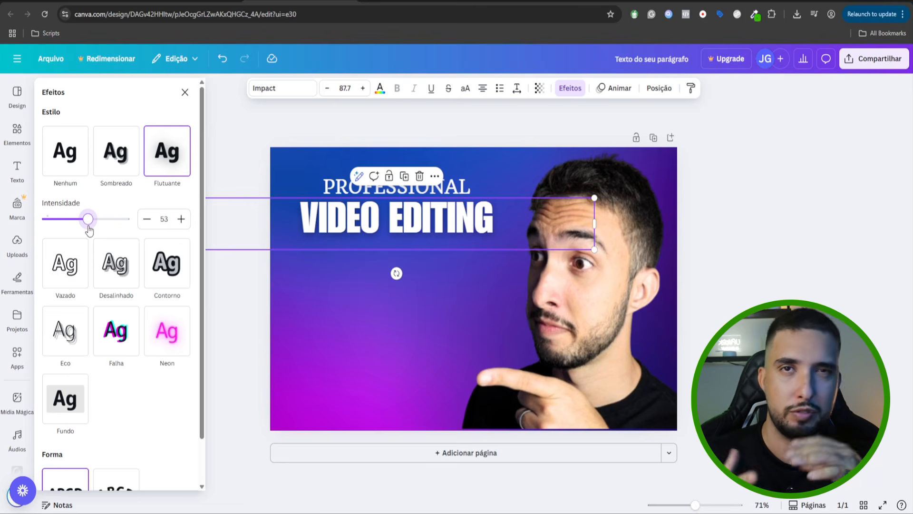
pyautogui.click(172, 272)
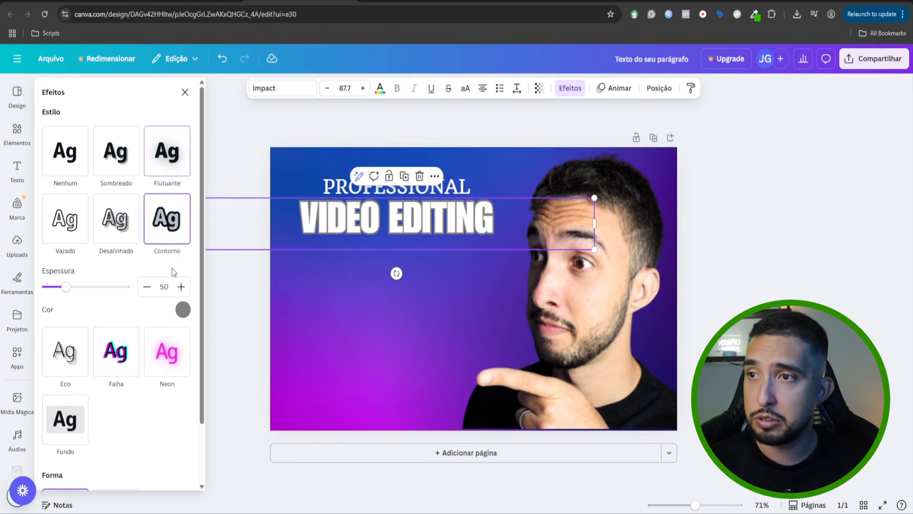
pyautogui.click(178, 153)
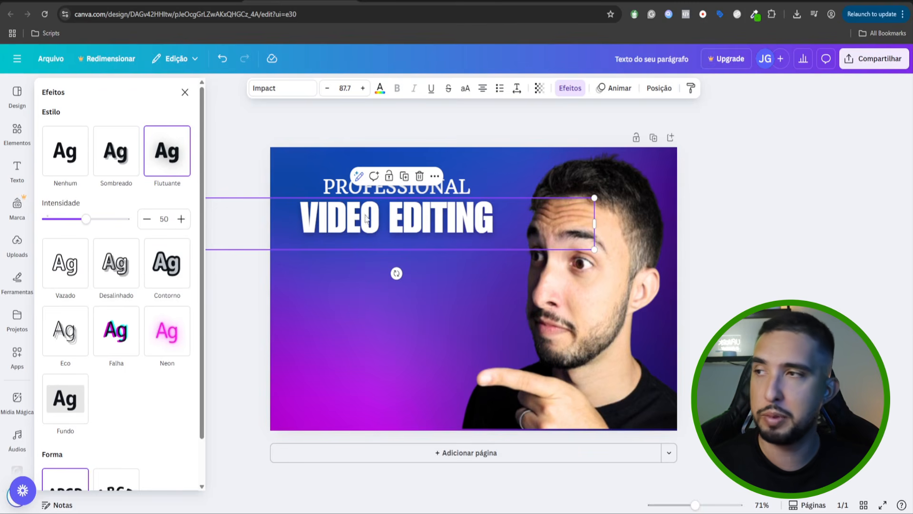
pyautogui.moveTo(97, 227); pyautogui.dragTo(139, 230)
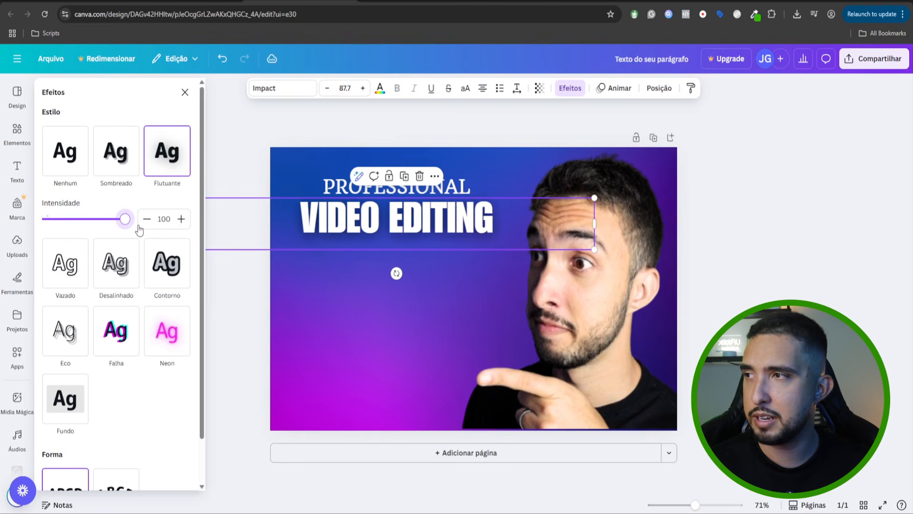
pyautogui.scroll(-2, 168, 247)
pyautogui.scroll(2, 166, 289)
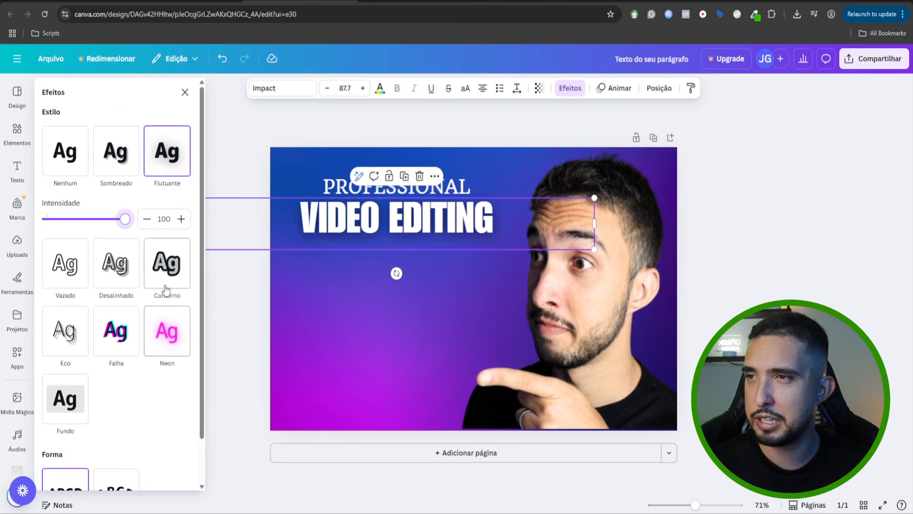
pyautogui.click(263, 253)
# - Give PROFESSIONAL a white Fundo background effect with rounding 38, spread 20 and transparency 100
pyautogui.click(400, 185)
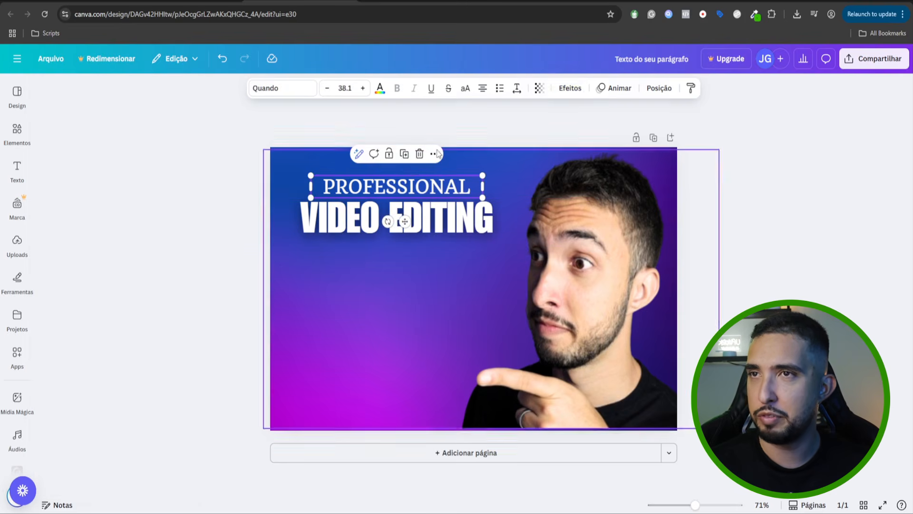
pyautogui.click(580, 87)
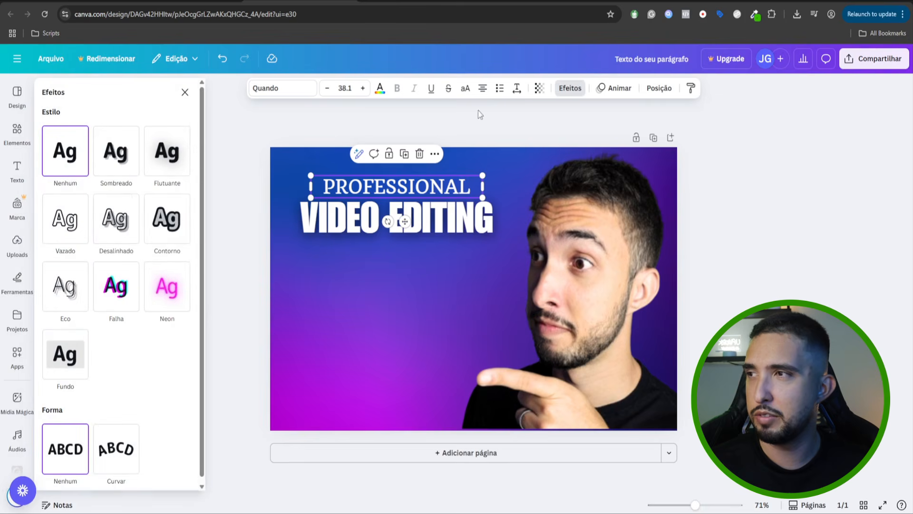
pyautogui.click(164, 223)
pyautogui.click(120, 220)
pyautogui.click(126, 162)
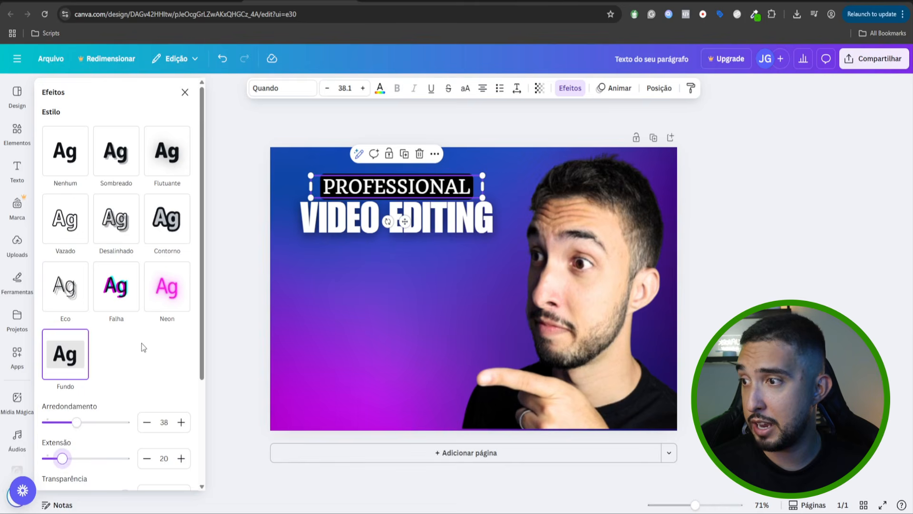
pyautogui.scroll(-3, 143, 348)
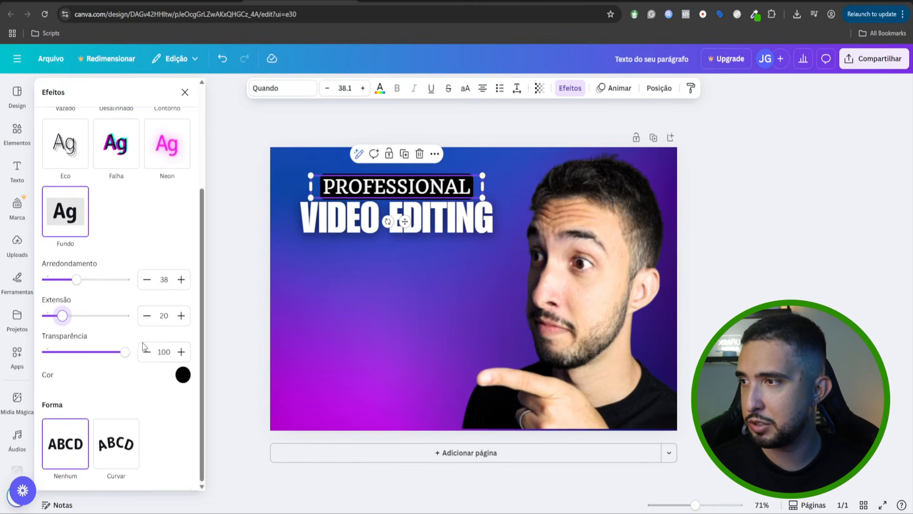
pyautogui.click(183, 375)
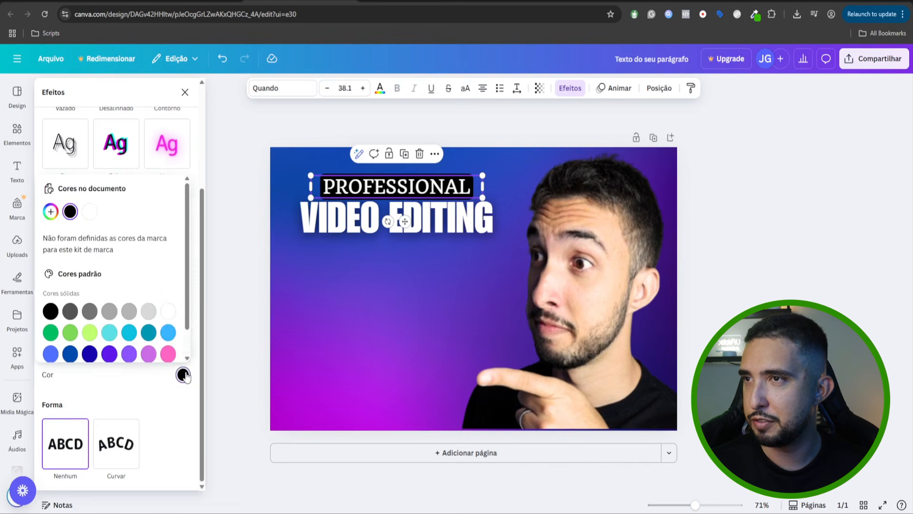
pyautogui.click(89, 212)
# - Change the PROFESSIONAL text colour to solid black
pyautogui.doubleClick(381, 184)
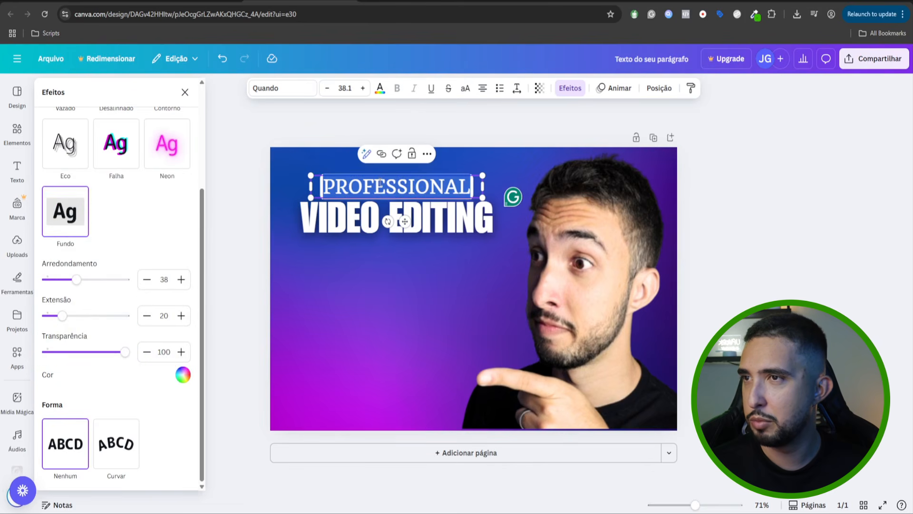
pyautogui.moveTo(381, 183)
pyautogui.scroll(3, 126, 240)
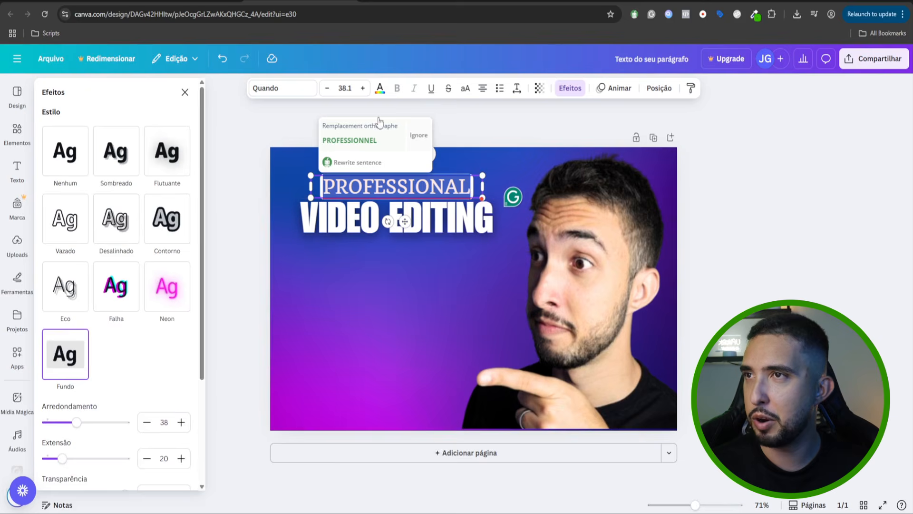
pyautogui.click(380, 88)
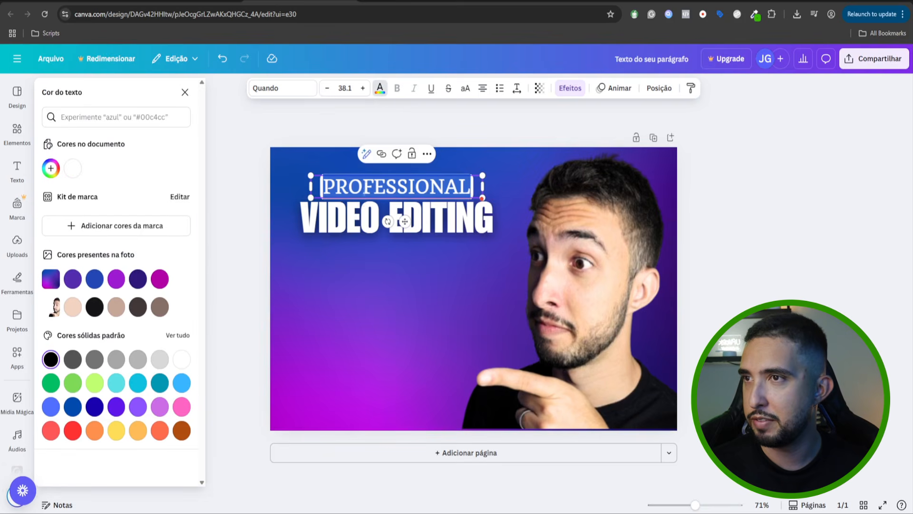
pyautogui.press('Escape')
pyautogui.click(226, 192)
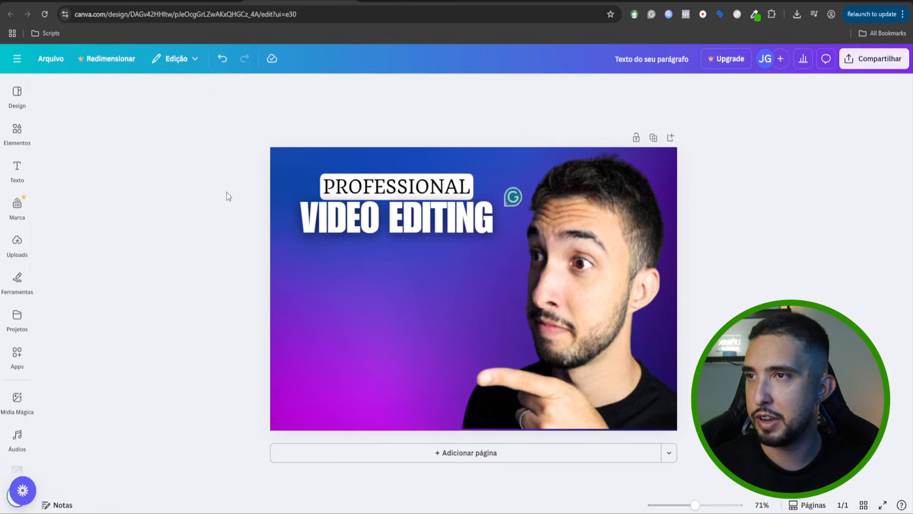
# - Switch PROFESSIONAL to a heavier sans-serif font and shift VIDEO EDITING slightly down to leave a gap beneath the label
pyautogui.click(364, 229)
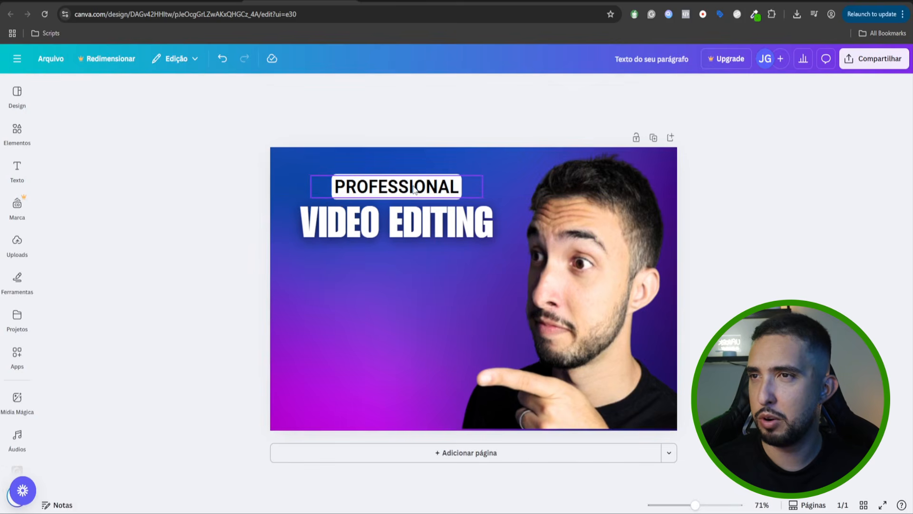
pyautogui.click(413, 187)
pyautogui.click(405, 135)
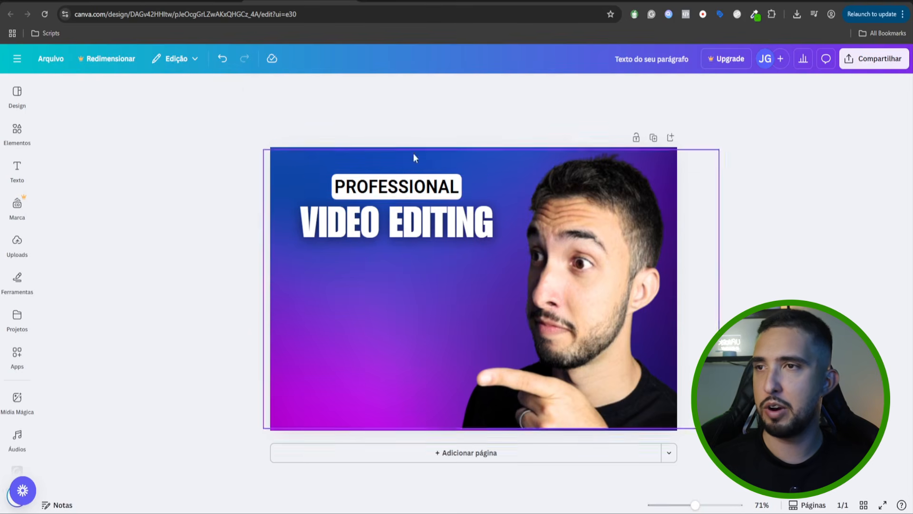
pyautogui.click(200, 203)
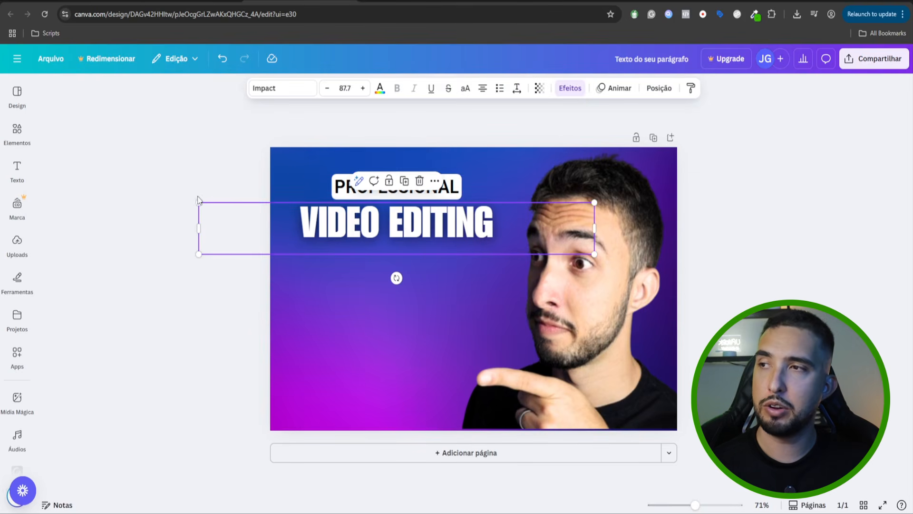
pyautogui.click(219, 298)
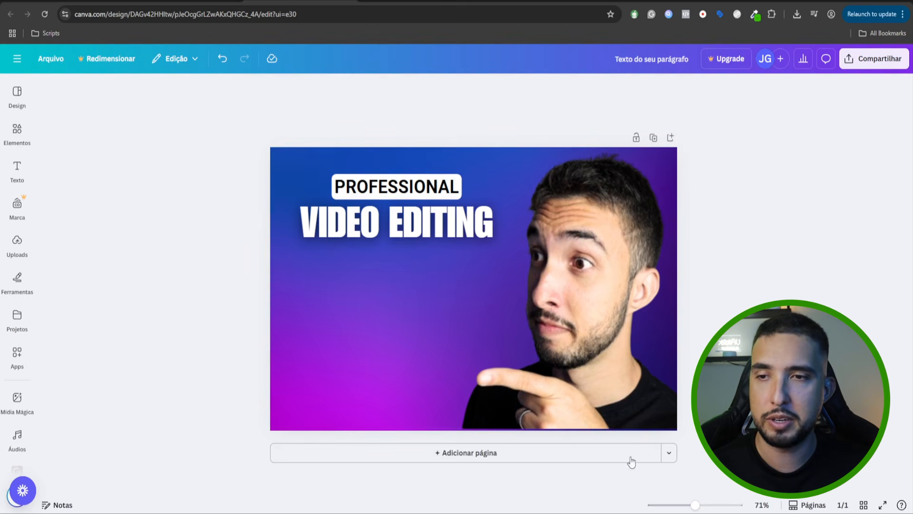
# - Duplicate the PROFESSIONAL label into three stacked lines below VIDEO EDITING reading "VFX, SFX, Brolls", "Intro, Outro, Lower third" and "Youtube Specialist"
pyautogui.moveTo(695, 505); pyautogui.dragTo(680, 505)
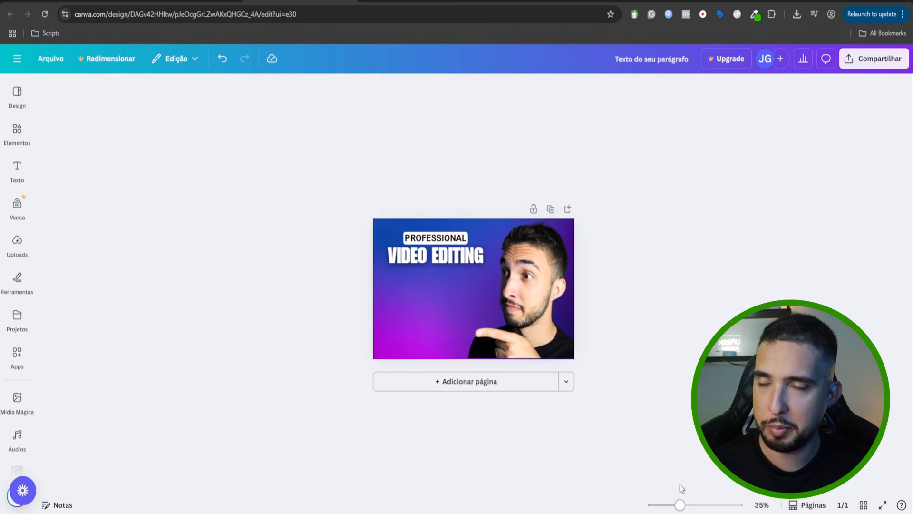
pyautogui.click(464, 264)
pyautogui.hotkey('ctrl', 'z')
pyautogui.moveTo(338, 272); pyautogui.dragTo(317, 274)
pyautogui.moveTo(432, 258); pyautogui.dragTo(441, 259)
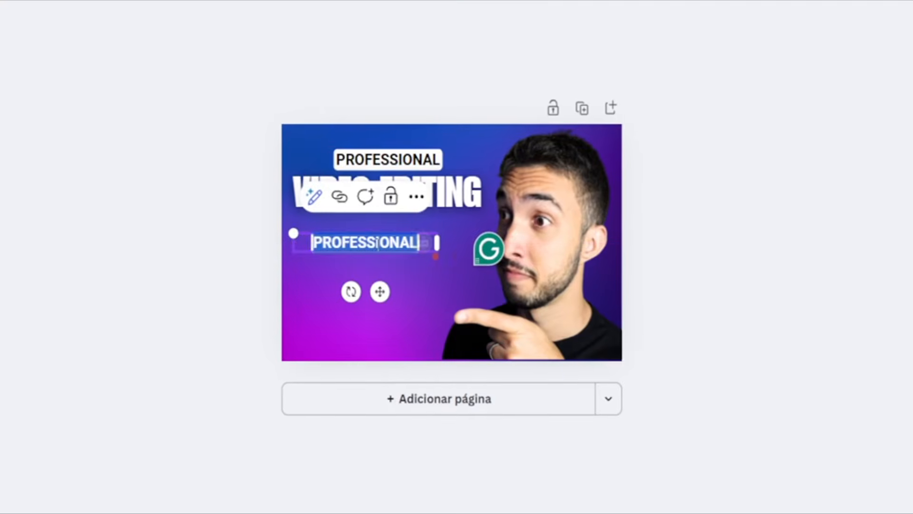
pyautogui.write('VFX, SFX, Br')
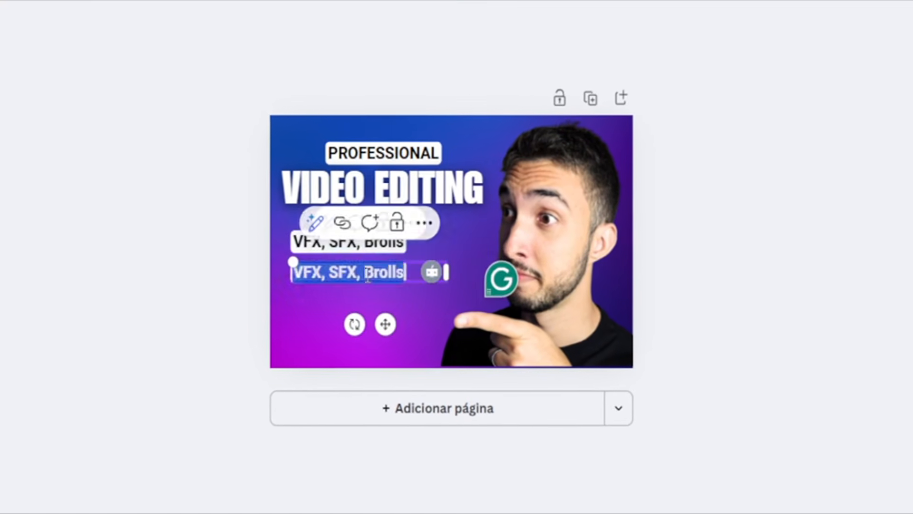
pyautogui.write('Intro, Outro, Lower third')
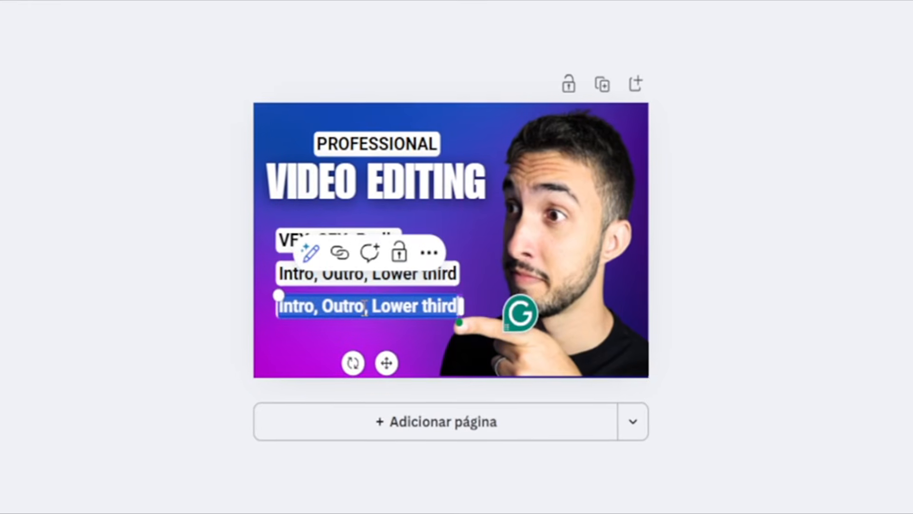
pyautogui.write('Youtube Specialist')
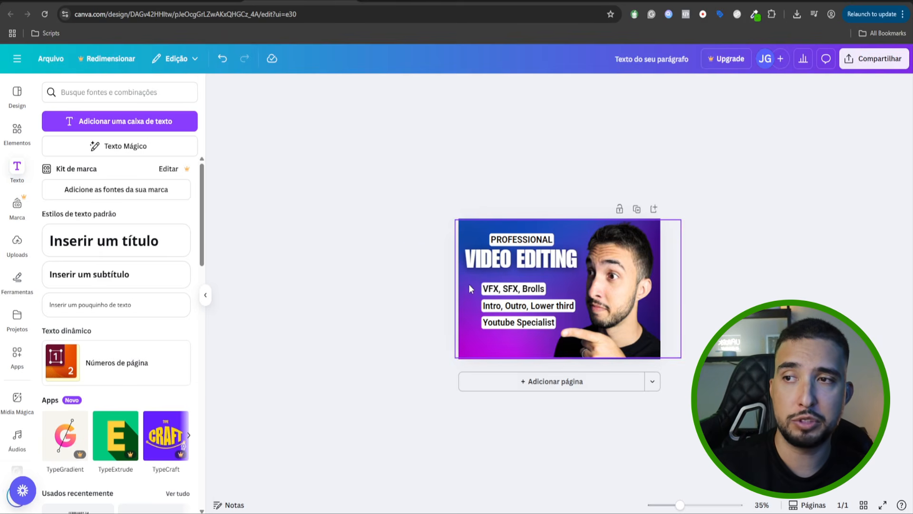
# - Search the graphic elements for CHECKMARK, add a plain green tick and shrink it to fit just left of "VFX, SFX, Brolls"
pyautogui.click(17, 133)
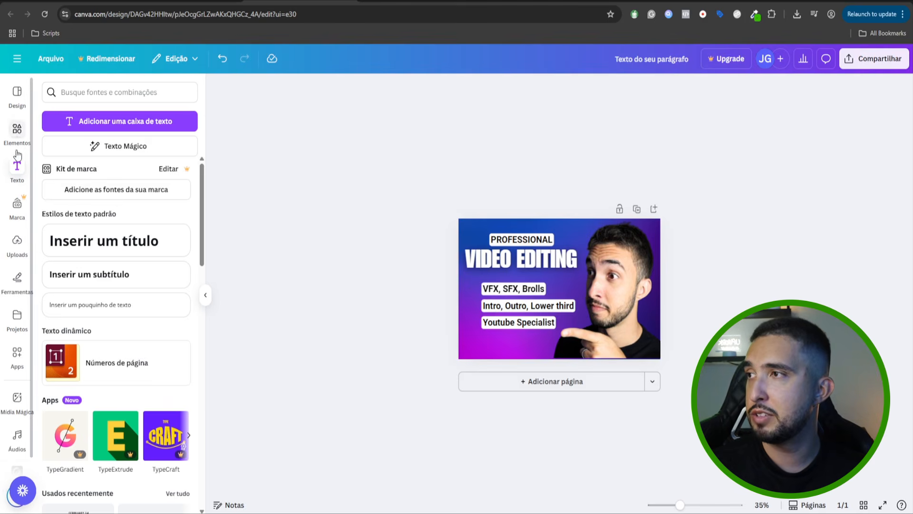
pyautogui.click(86, 93)
pyautogui.tripleClick(86, 93)
pyautogui.write('CHECKMARK')
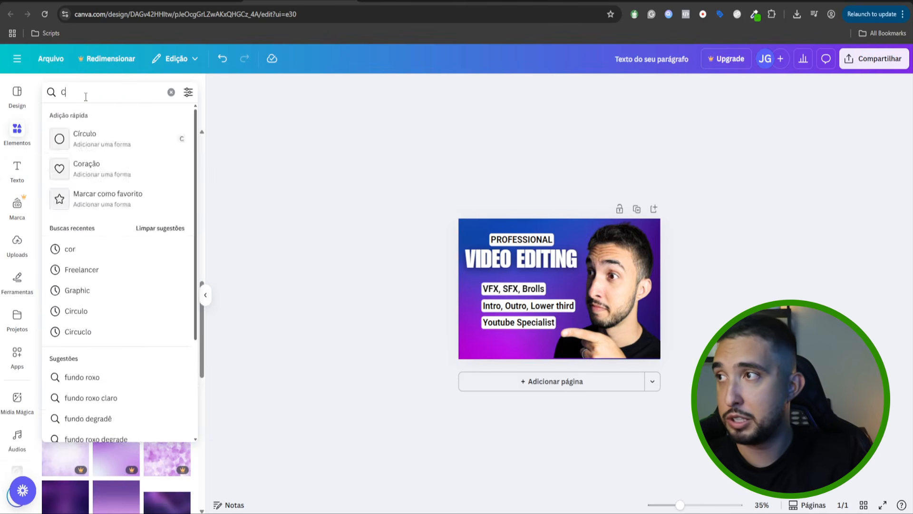
pyautogui.press('Return')
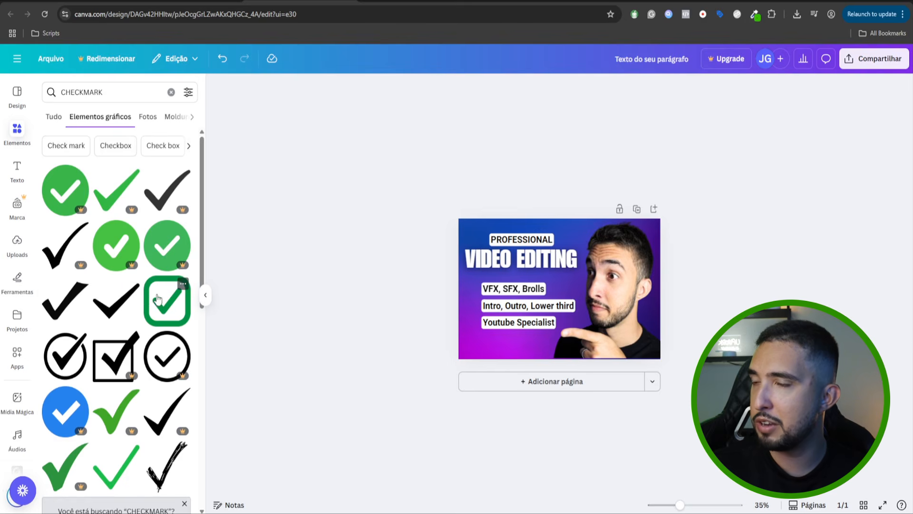
pyautogui.click(65, 363)
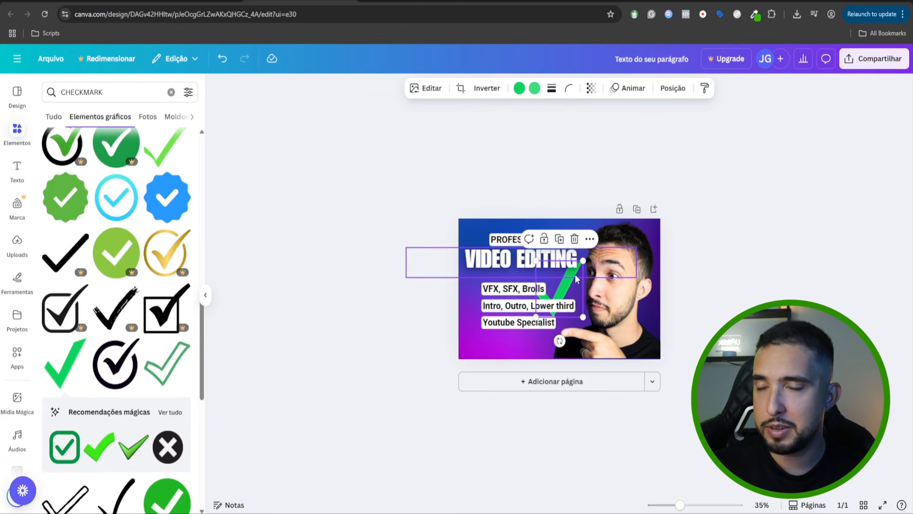
pyautogui.scroll(5, 588, 234)
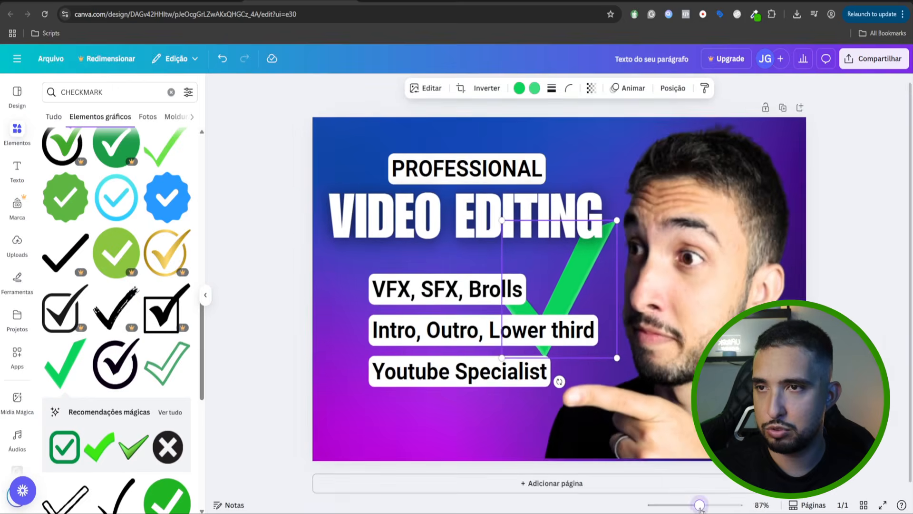
pyautogui.moveTo(617, 220); pyautogui.dragTo(354, 290)
# - Apply the Projetada drop shadow to the green tick beside "VFX, SFX, Brolls" and raise its intensity to about 93
pyautogui.click(426, 88)
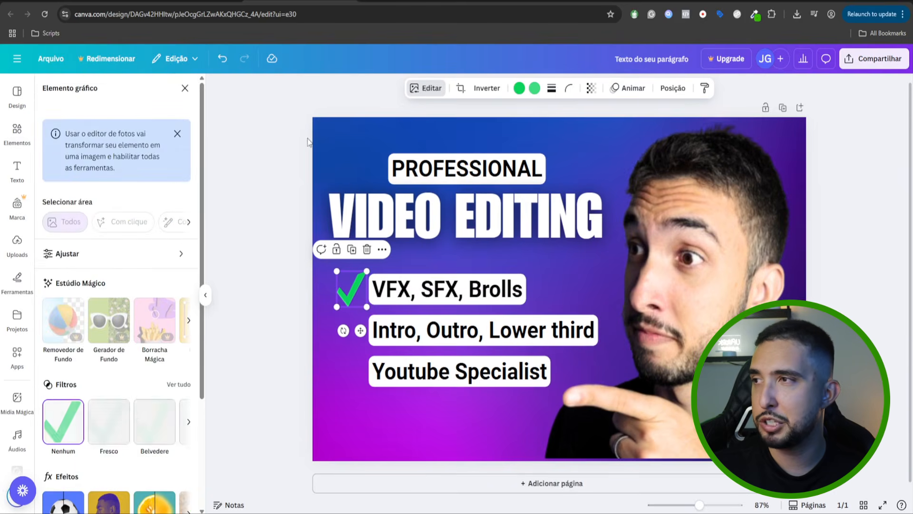
pyautogui.scroll(-3, 74, 248)
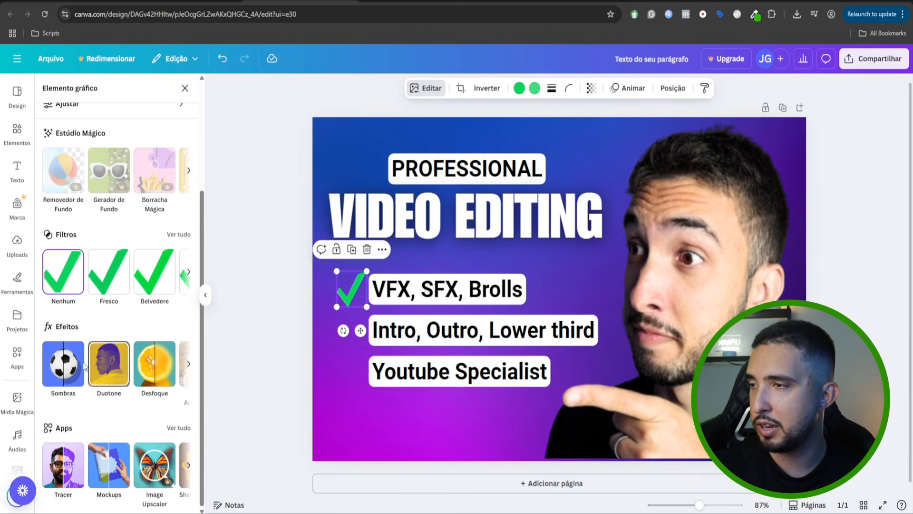
pyautogui.click(65, 364)
pyautogui.click(126, 205)
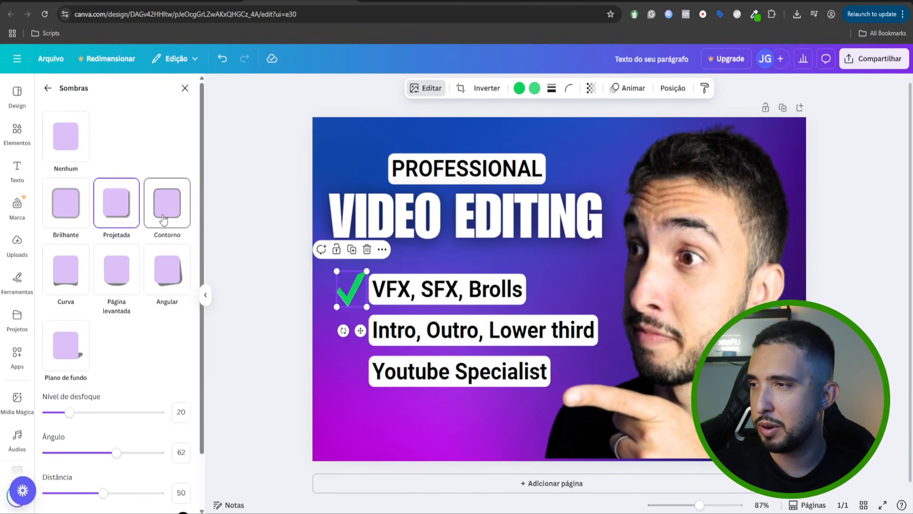
pyautogui.click(164, 215)
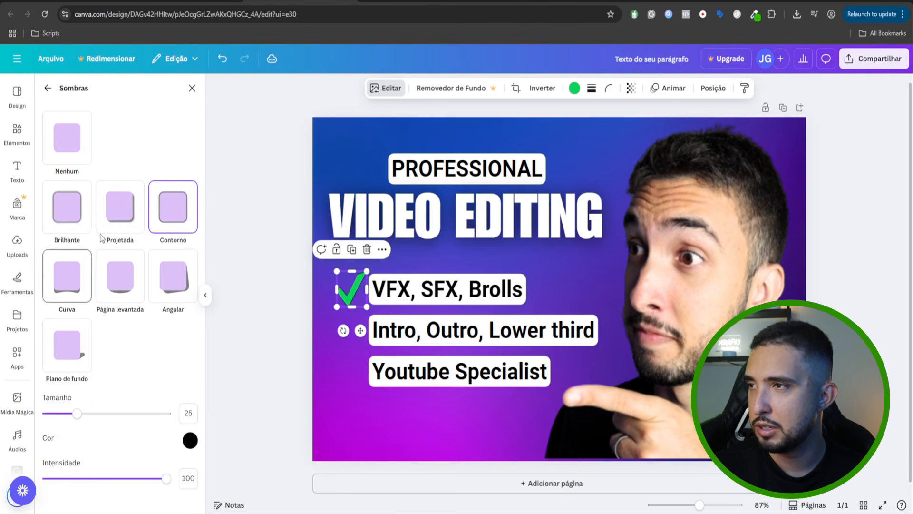
pyautogui.click(114, 212)
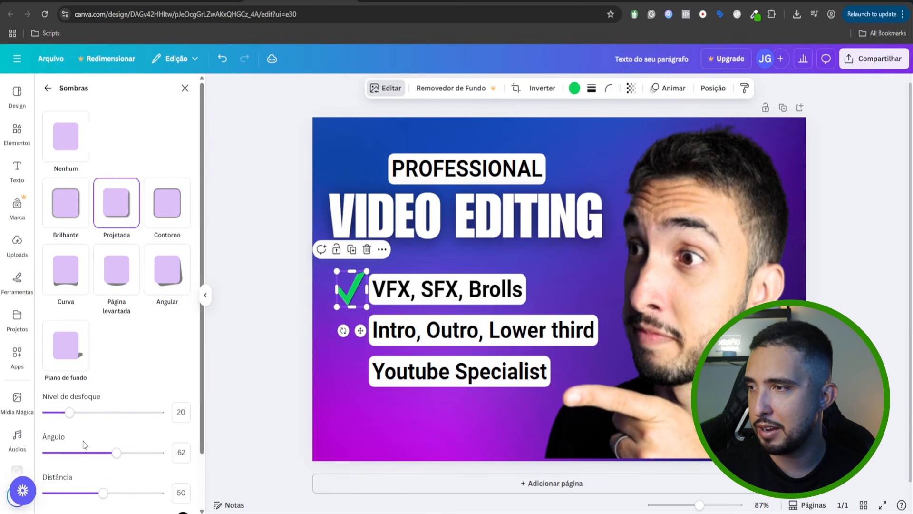
pyautogui.scroll(-2, 129, 445)
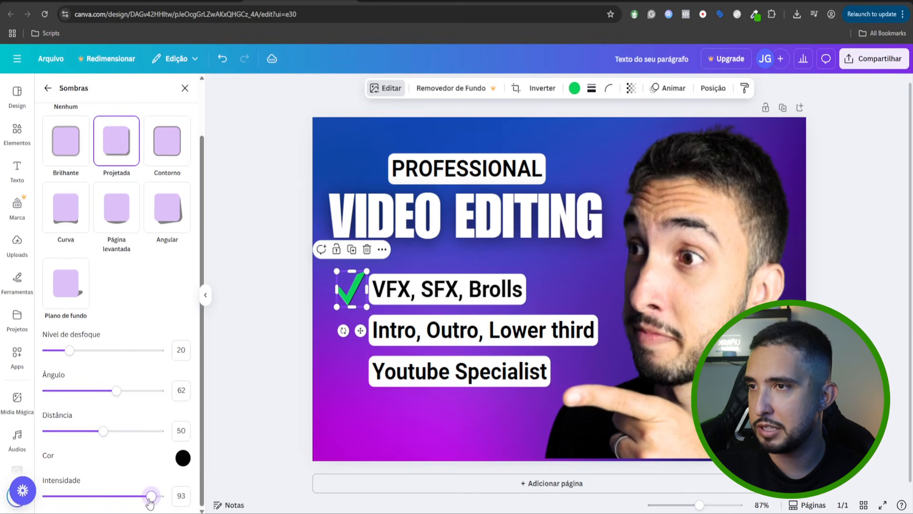
pyautogui.click(238, 367)
# - Duplicate the shadowed green tick twice, placing the copies beside "Intro, Outro, Lower third" and "Youtube Specialist"
pyautogui.click(351, 291)
pyautogui.hotkey('ctrl', 'd')
pyautogui.moveTo(358, 309); pyautogui.dragTo(348, 375)
pyautogui.hotkey('ctrl', 'd')
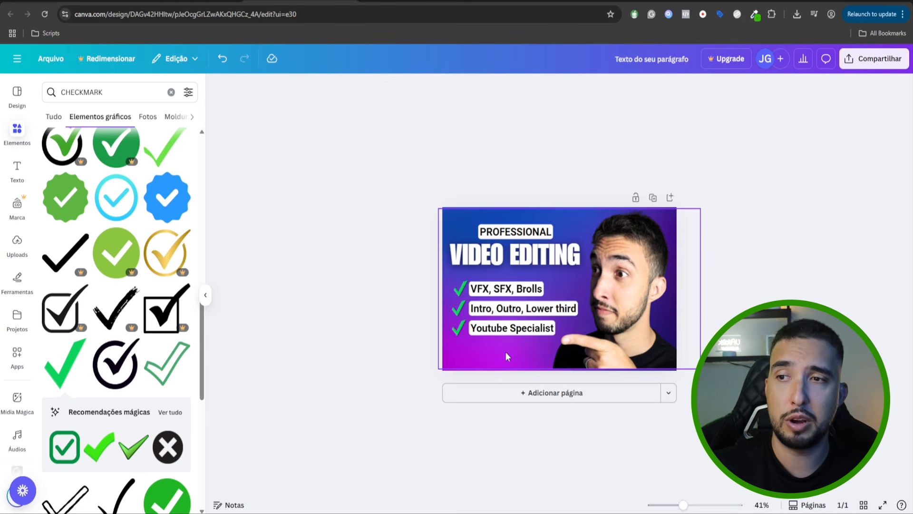
# - Search the graphic elements for "youtube logo" and try placing the red SUBSCRIBE graphic below the service list
pyautogui.click(96, 98)
pyautogui.hotkey('ctrl', 'a')
pyautogui.write('Youtube')
pyautogui.click(98, 139)
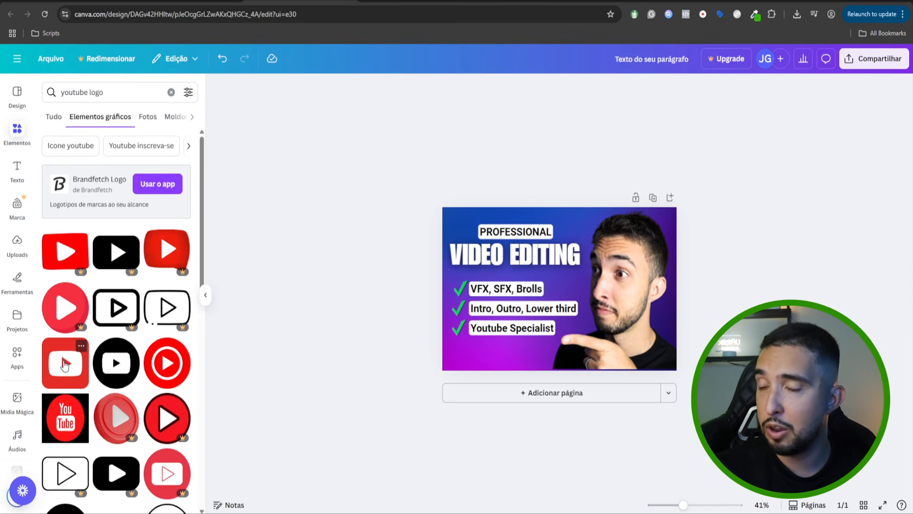
pyautogui.scroll(-6, 73, 367)
pyautogui.moveTo(67, 402); pyautogui.dragTo(510, 360)
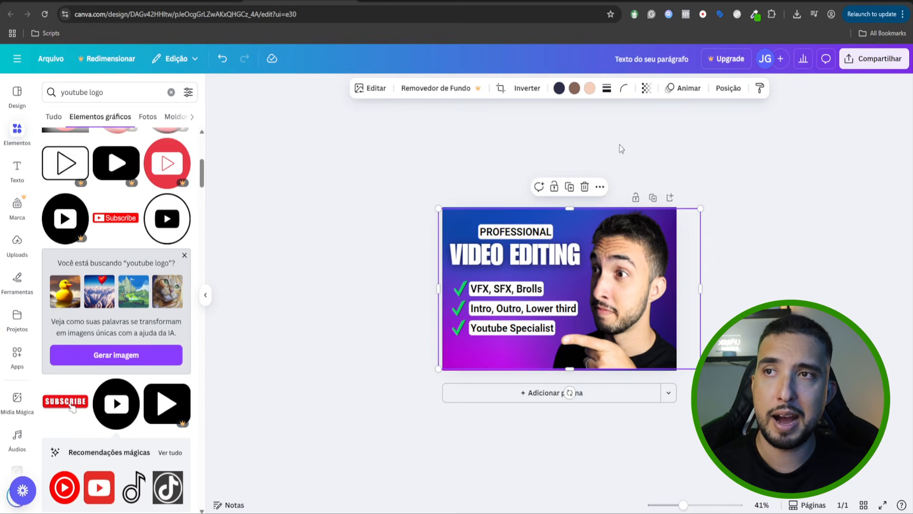
# - Give the person cutout a black Projetada drop shadow with intensity 43 and an angle of about 53
pyautogui.click(373, 88)
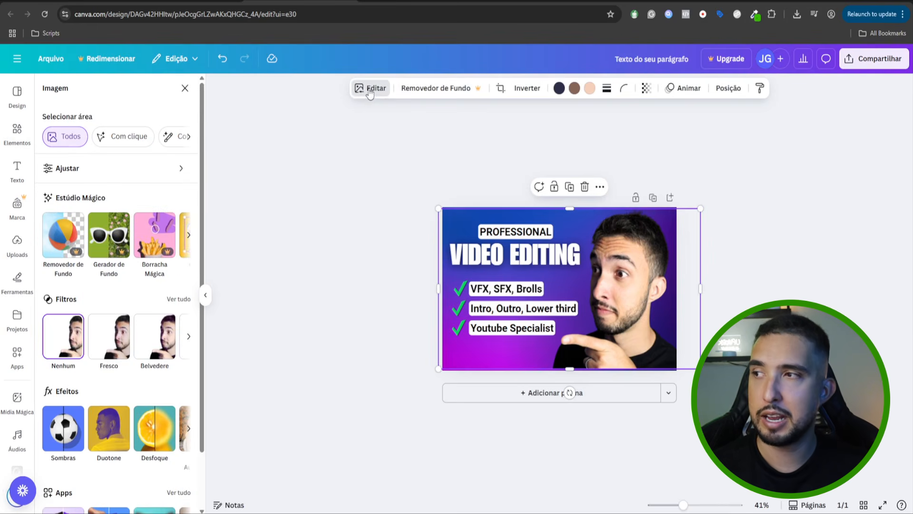
pyautogui.scroll(-2, 47, 286)
pyautogui.click(64, 357)
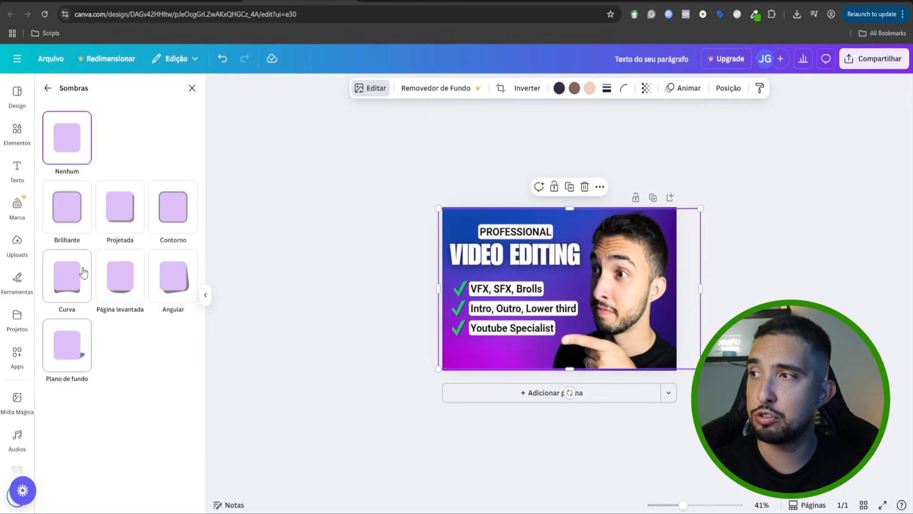
pyautogui.click(162, 221)
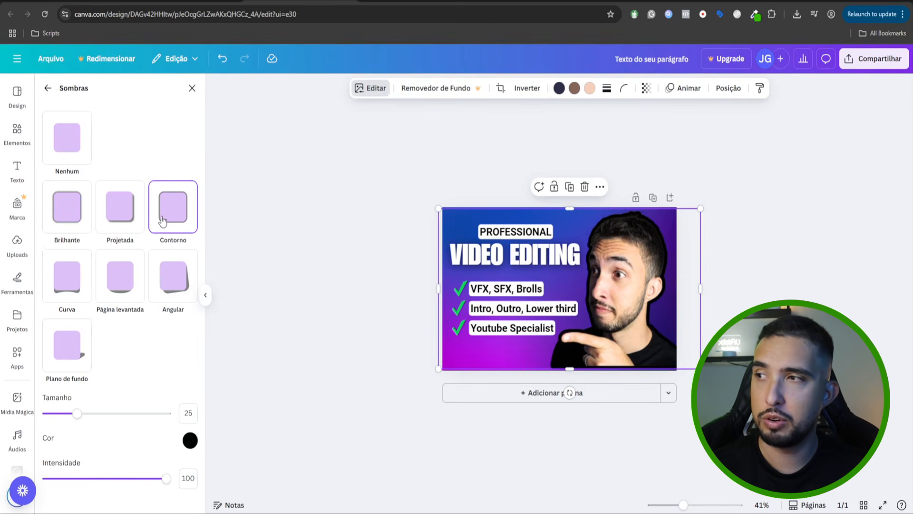
pyautogui.click(117, 223)
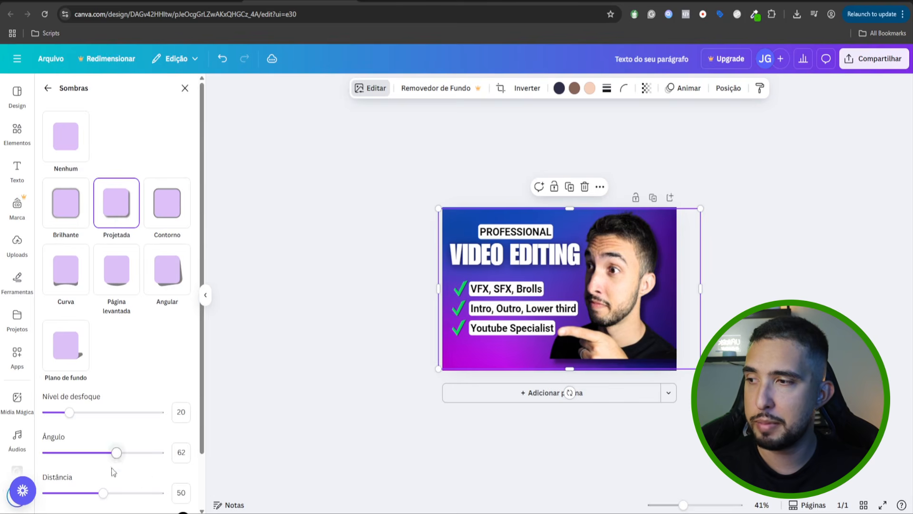
pyautogui.scroll(-1, 114, 480)
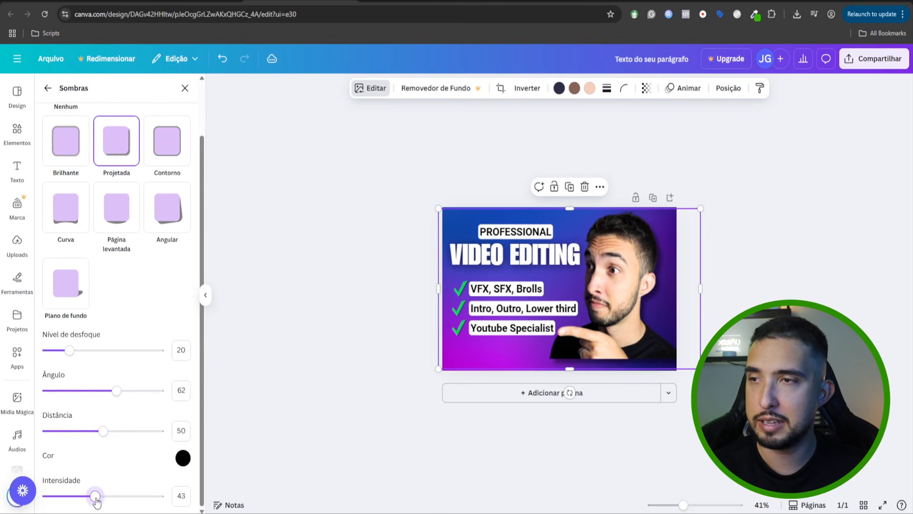
pyautogui.moveTo(111, 400)
pyautogui.mouseDown()
pyautogui.moveTo(96, 399)
pyautogui.moveTo(107, 399)
pyautogui.mouseUp()
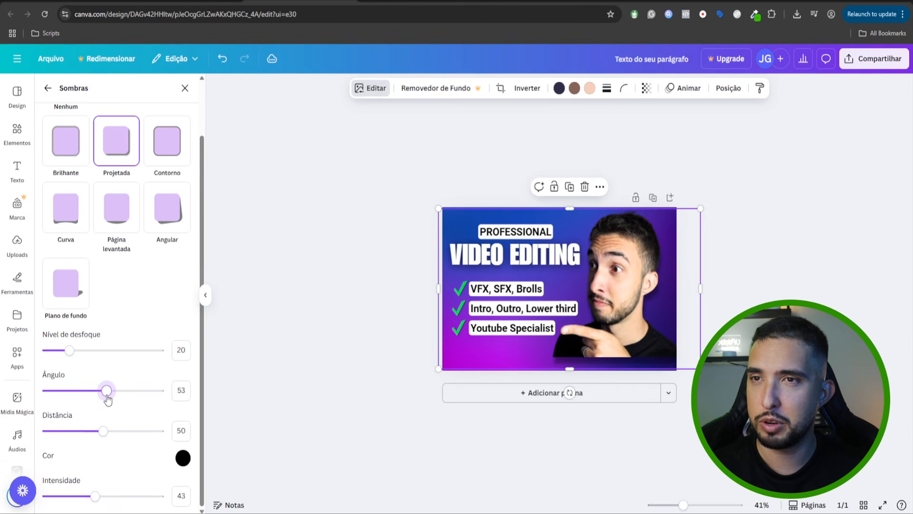
pyautogui.click(255, 422)
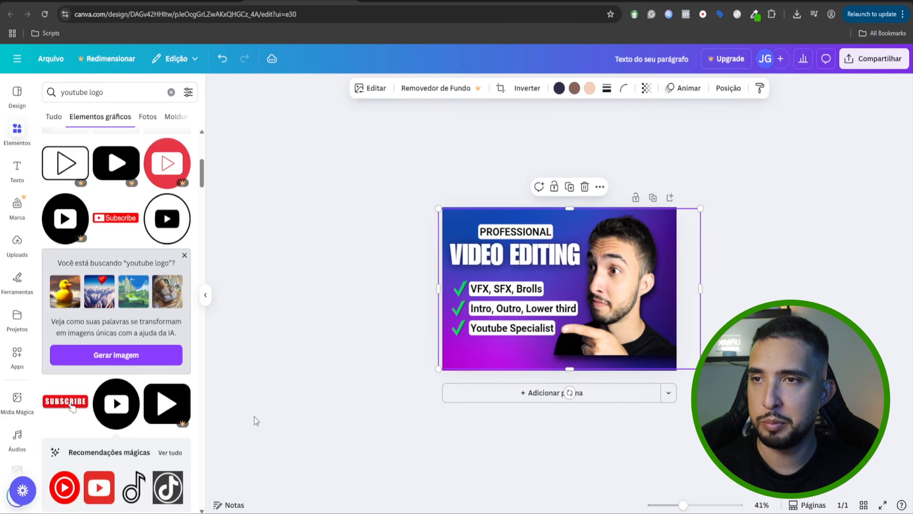
# - Enlarge the person cutout and reposition it so the shoulder reaches the lower and right edges of the thumbnail
pyautogui.click(629, 319)
pyautogui.moveTo(695, 365); pyautogui.dragTo(730, 388)
pyautogui.moveTo(665, 332); pyautogui.dragTo(642, 307)
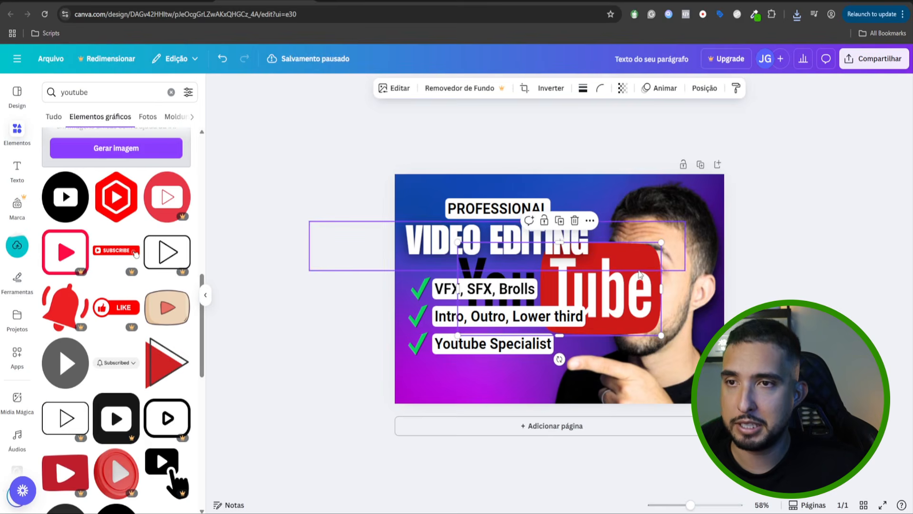
# - Shrink the YouTube logo to fit beneath "Youtube Specialist" and give it a Contorno outline in white #FFFFFF
pyautogui.moveTo(643, 272); pyautogui.dragTo(651, 293)
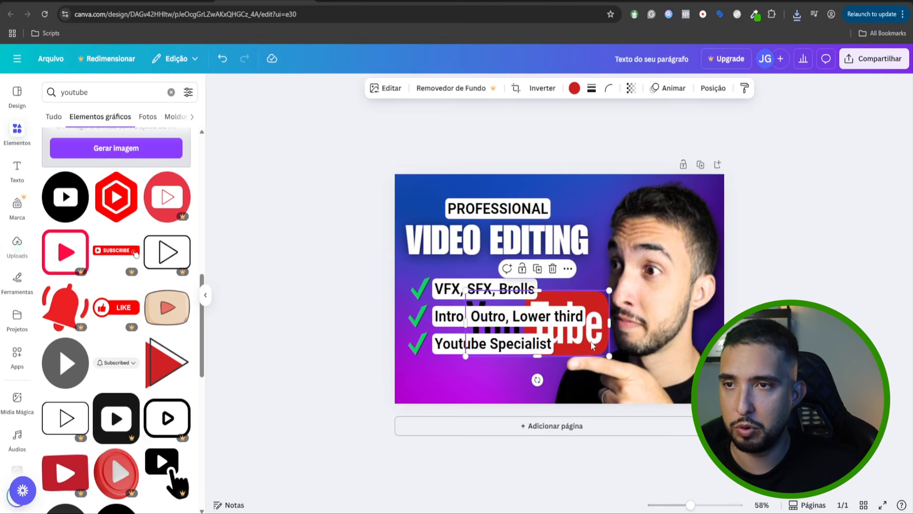
pyautogui.moveTo(609, 333); pyautogui.dragTo(538, 361)
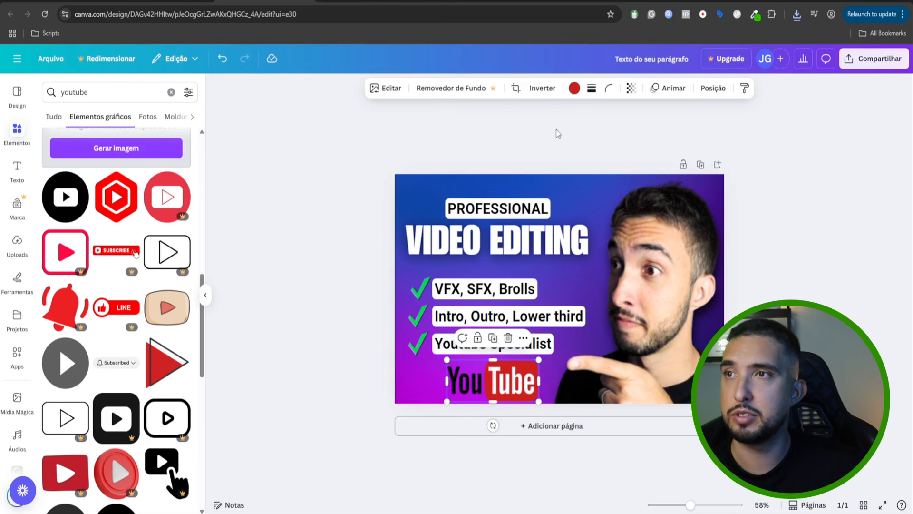
pyautogui.scroll(-1, 78, 318)
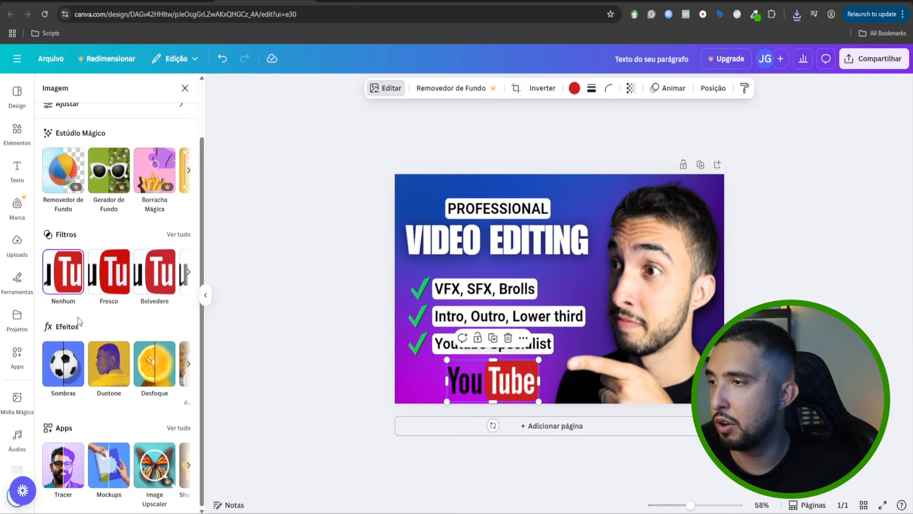
pyautogui.click(59, 362)
pyautogui.click(118, 215)
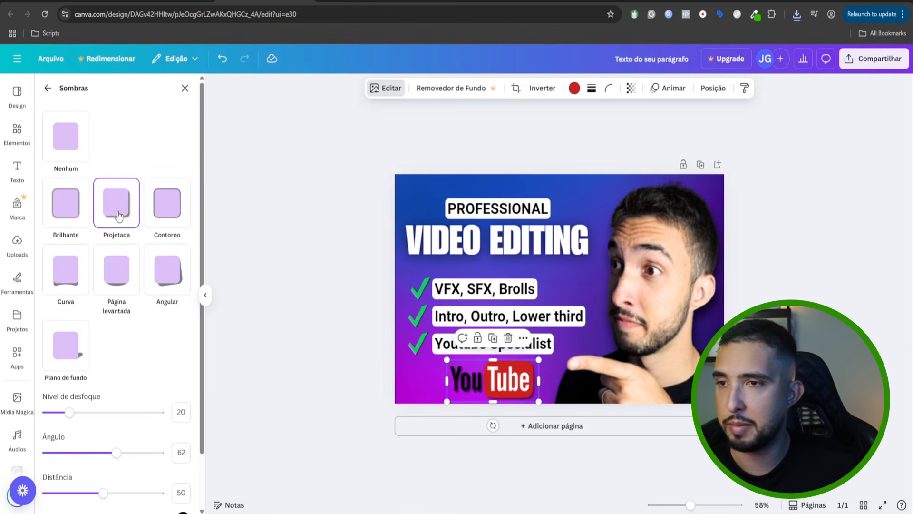
pyautogui.click(159, 218)
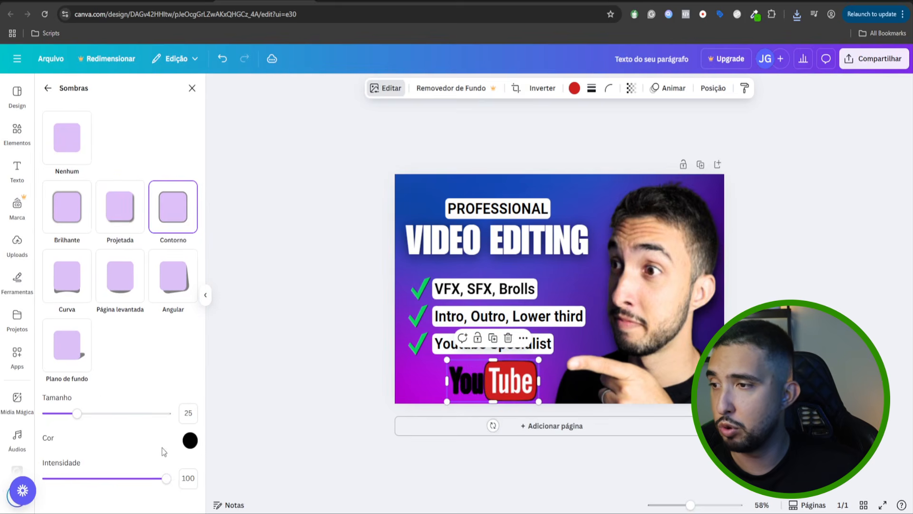
pyautogui.click(189, 441)
pyautogui.write('#FFFFFF')
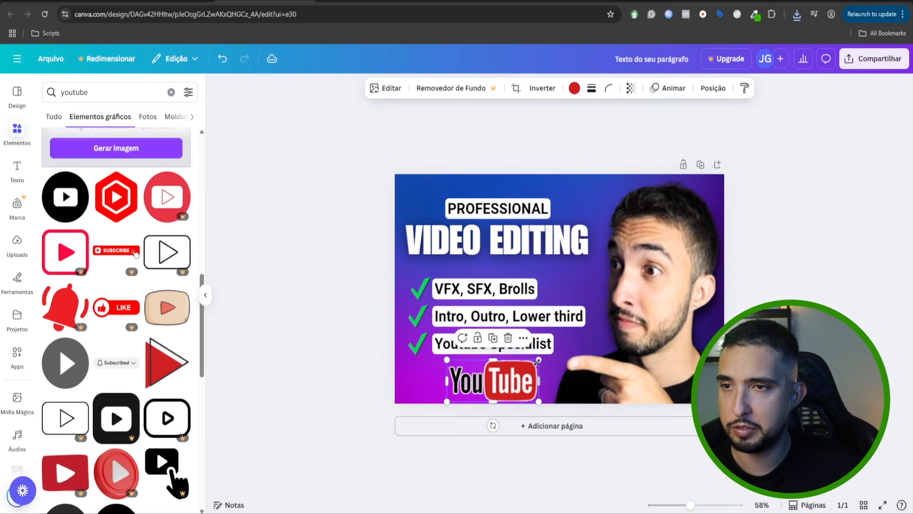
# - Shrink the outlined YouTube logo slightly further to leave space below the service list
pyautogui.moveTo(538, 360); pyautogui.dragTo(508, 380)
pyautogui.moveTo(690, 505); pyautogui.dragTo(679, 506)
pyautogui.click(604, 438)
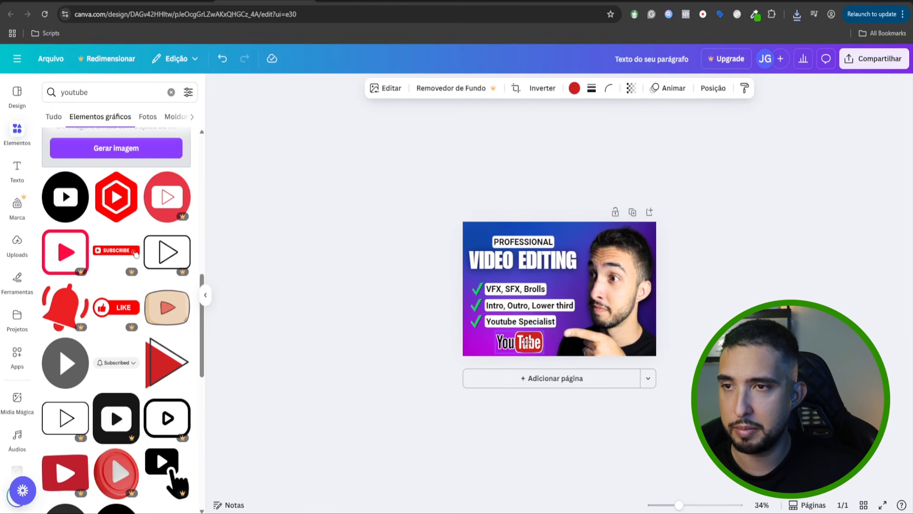
# - Move the three service lines and their ticks together slightly upward, away from the YouTube logo
pyautogui.click(503, 289)
pyautogui.keyDown('shift'); pyautogui.click(477, 290); pyautogui.keyUp('shift')
pyautogui.keyDown('shift'); pyautogui.click(477, 306); pyautogui.keyUp('shift')
pyautogui.keyDown('shift'); pyautogui.click(494, 307); pyautogui.keyUp('shift')
pyautogui.keyDown('shift'); pyautogui.click(496, 321); pyautogui.keyUp('shift')
pyautogui.keyDown('shift'); pyautogui.click(479, 321); pyautogui.keyUp('shift')
pyautogui.moveTo(503, 312); pyautogui.dragTo(491, 310)
pyautogui.click(410, 330)
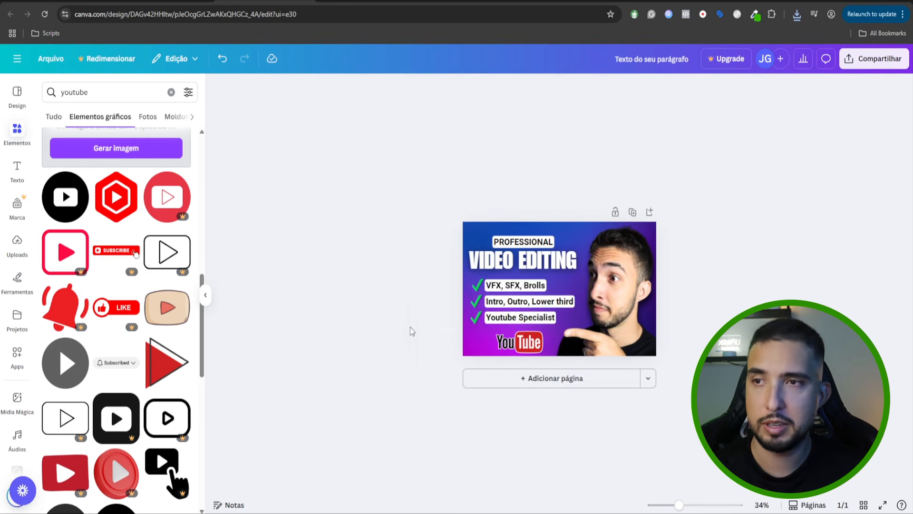
# - Download the finished thumbnail as a PNG file
pyautogui.scroll(3, 410, 330)
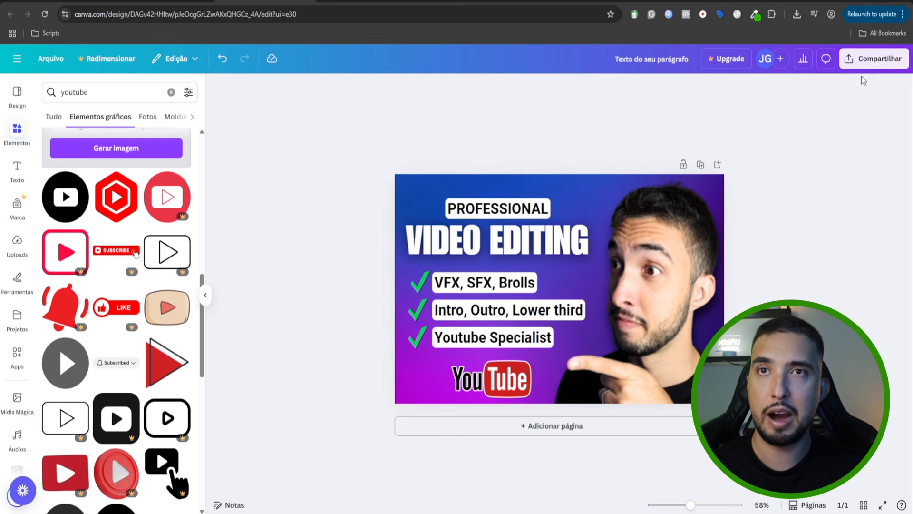
pyautogui.click(874, 59)
pyautogui.click(745, 280)
pyautogui.click(778, 282)
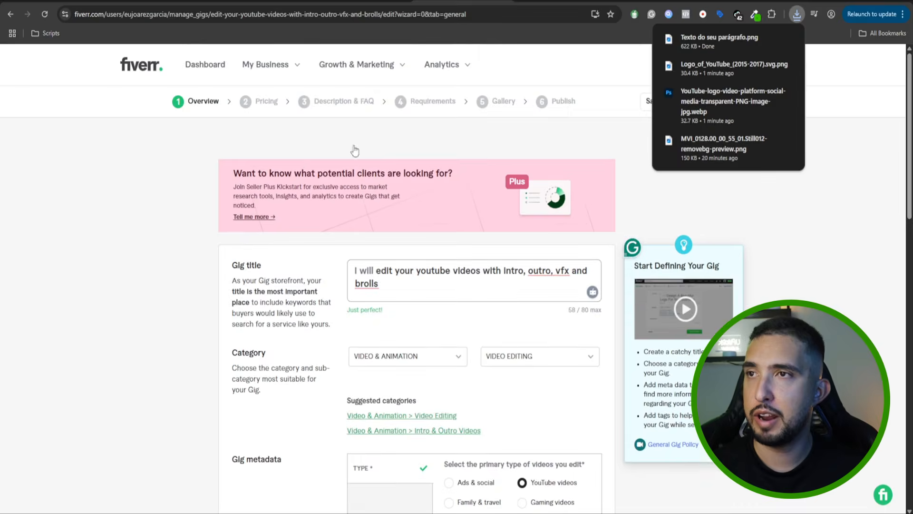
# - Switch to the Fiverr gig editor and upload the downloaded thumbnail PNG as the primary image in the gig's Gallery
pyautogui.click(497, 100)
pyautogui.scroll(-2, 238, 248)
pyautogui.scroll(-2, 238, 248)
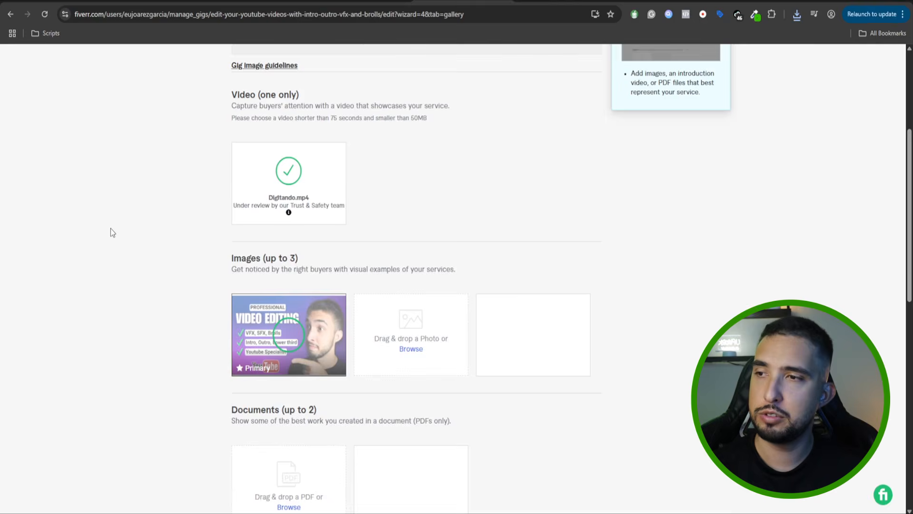
pyautogui.scroll(-1, 110, 228)
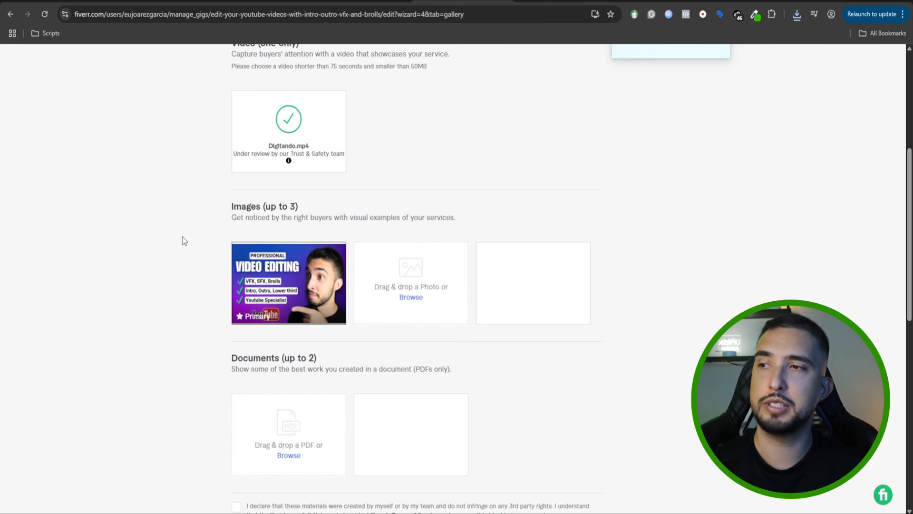